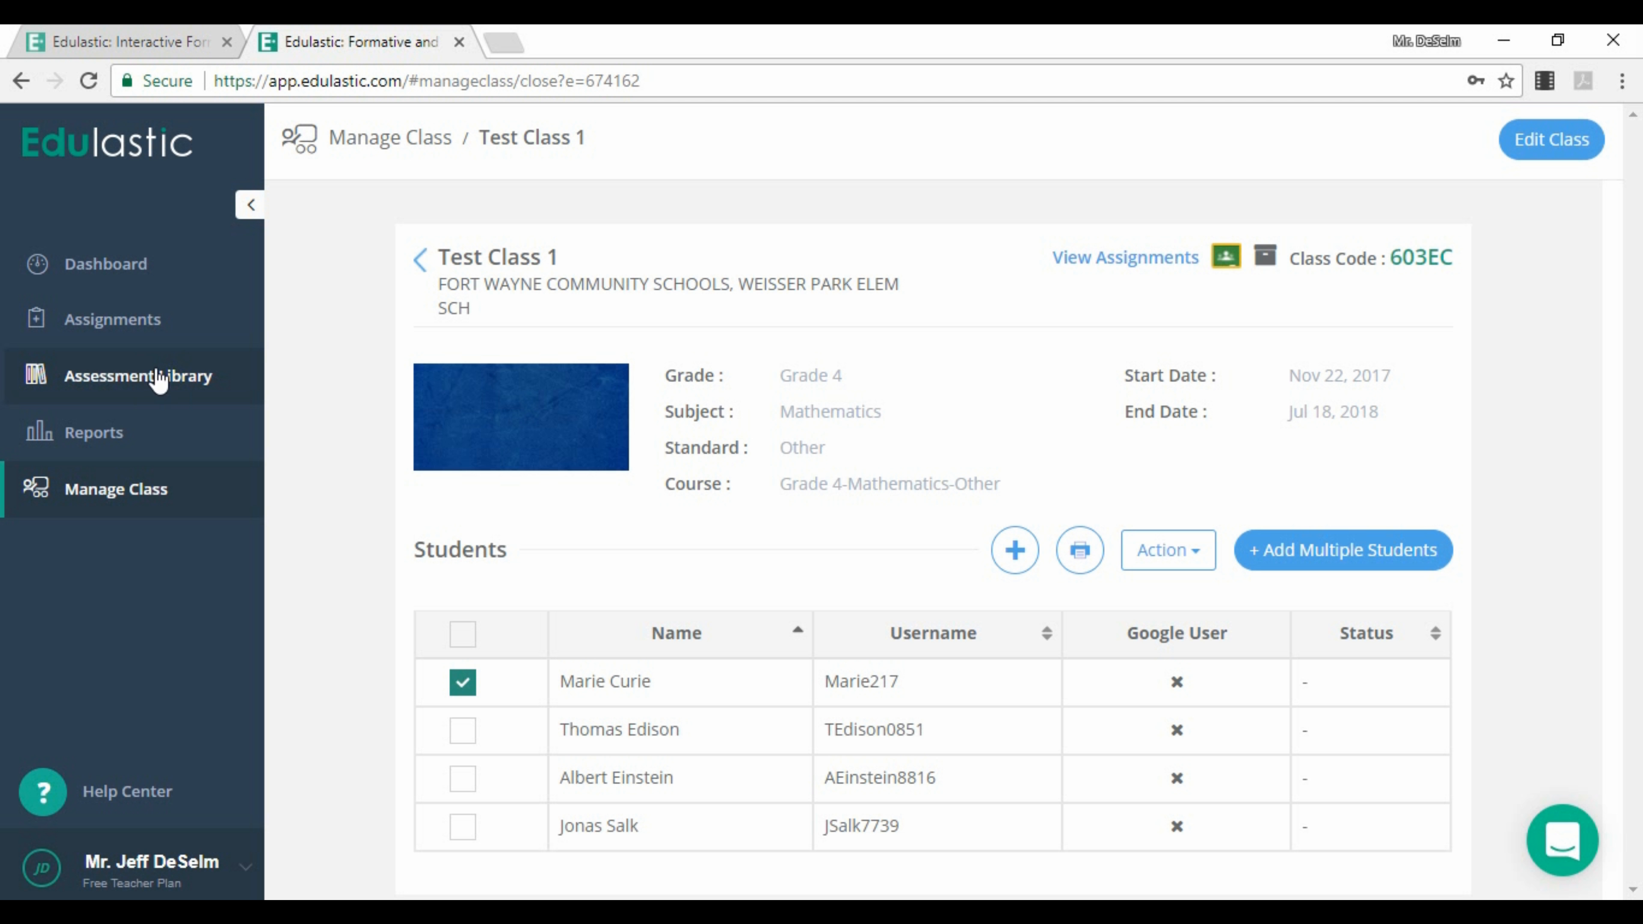
- Go to the assessment library and start creating a new assessment
{"action": "left_click", "coordinate": [133, 382]}
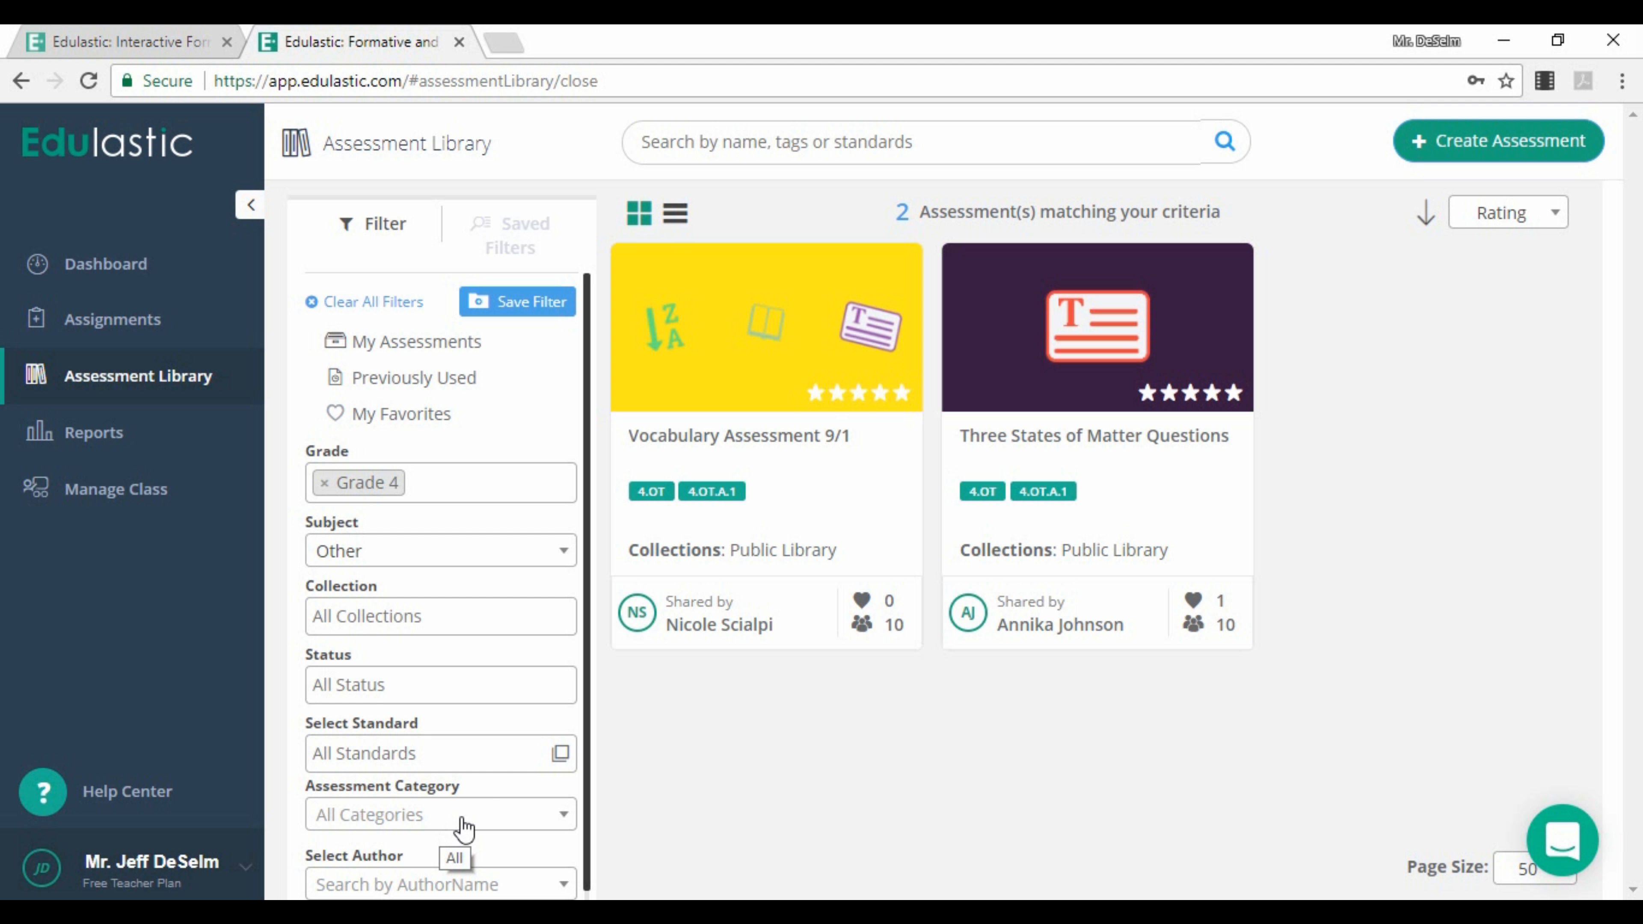
{"action": "left_click", "coordinate": [588, 680]}
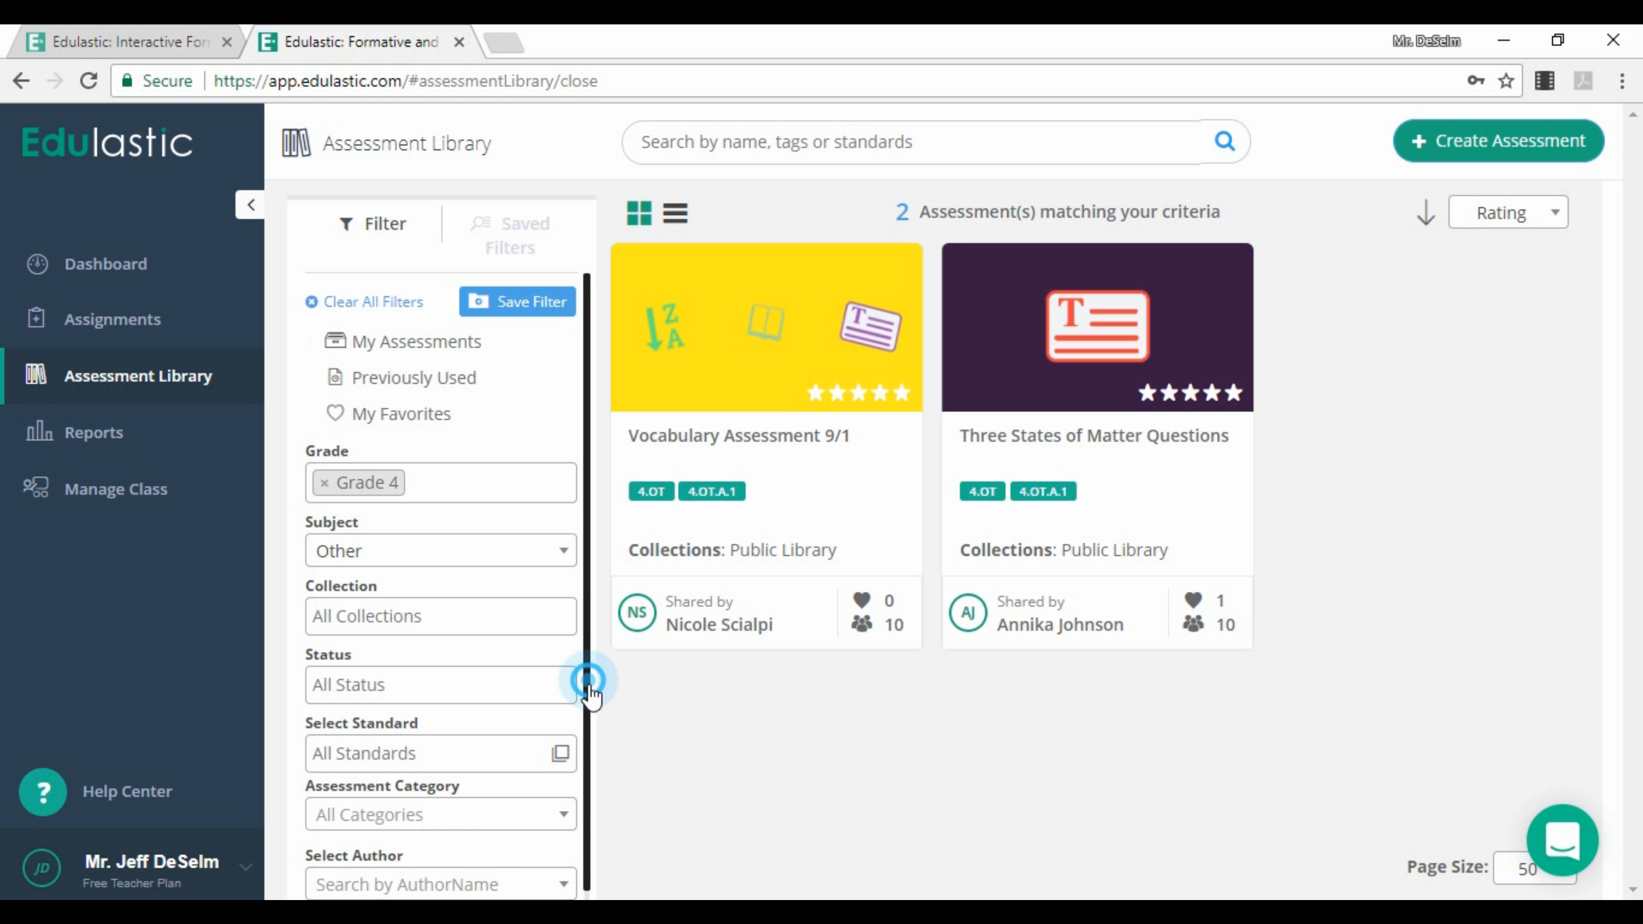
{"action": "left_click_drag", "start_coordinate": [587, 681], "coordinate": [590, 812]}
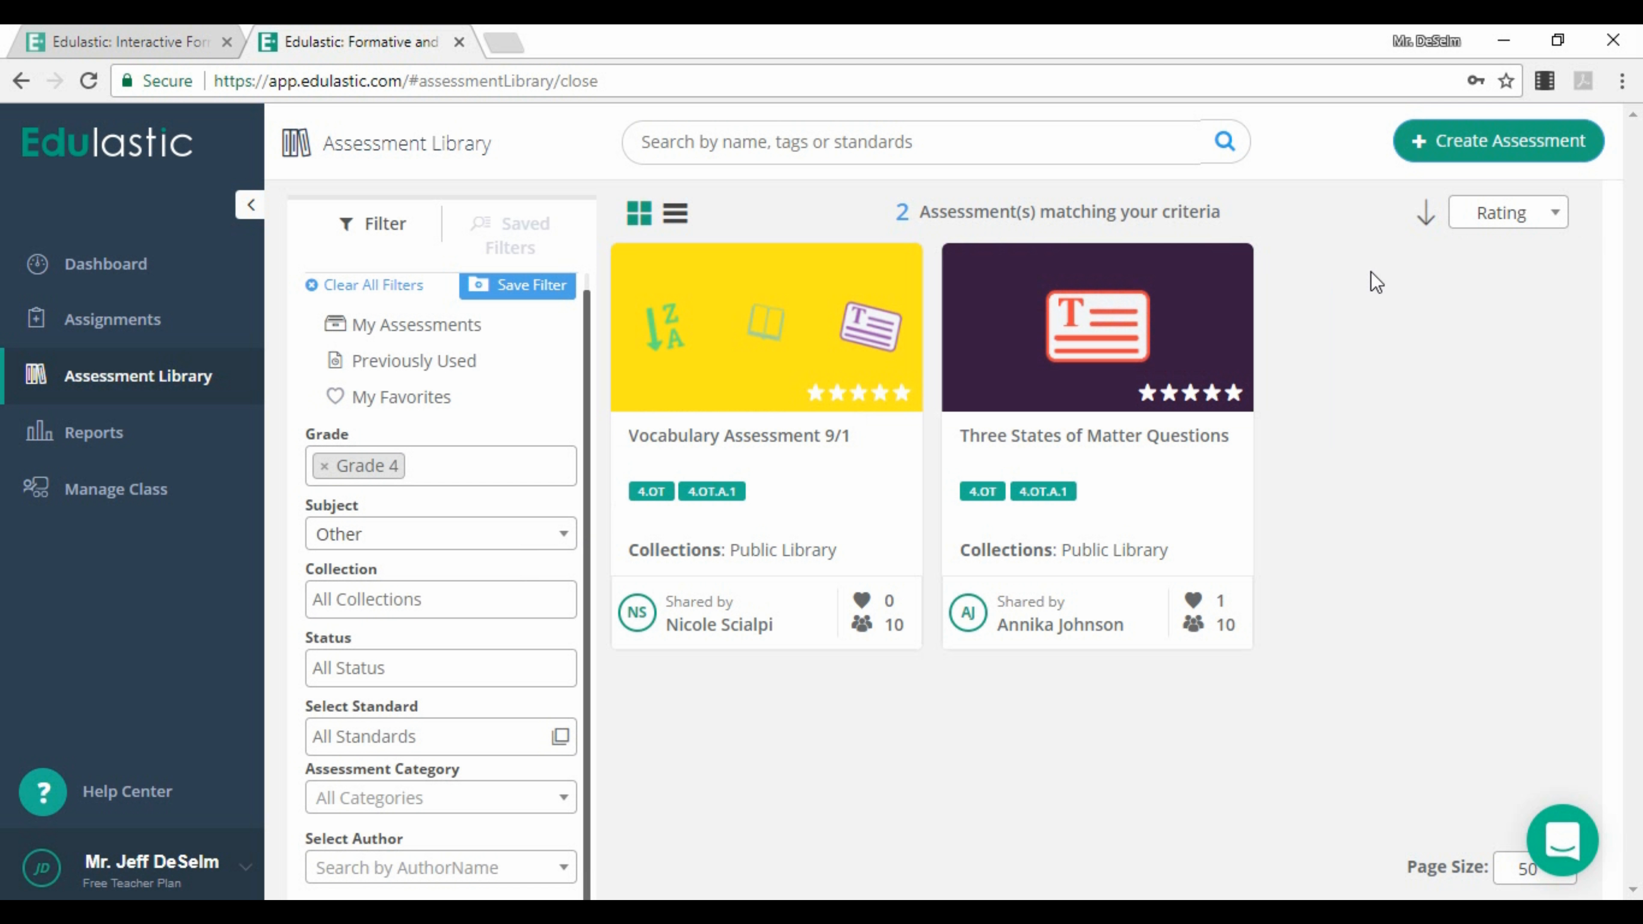
{"action": "left_click", "coordinate": [1502, 149]}
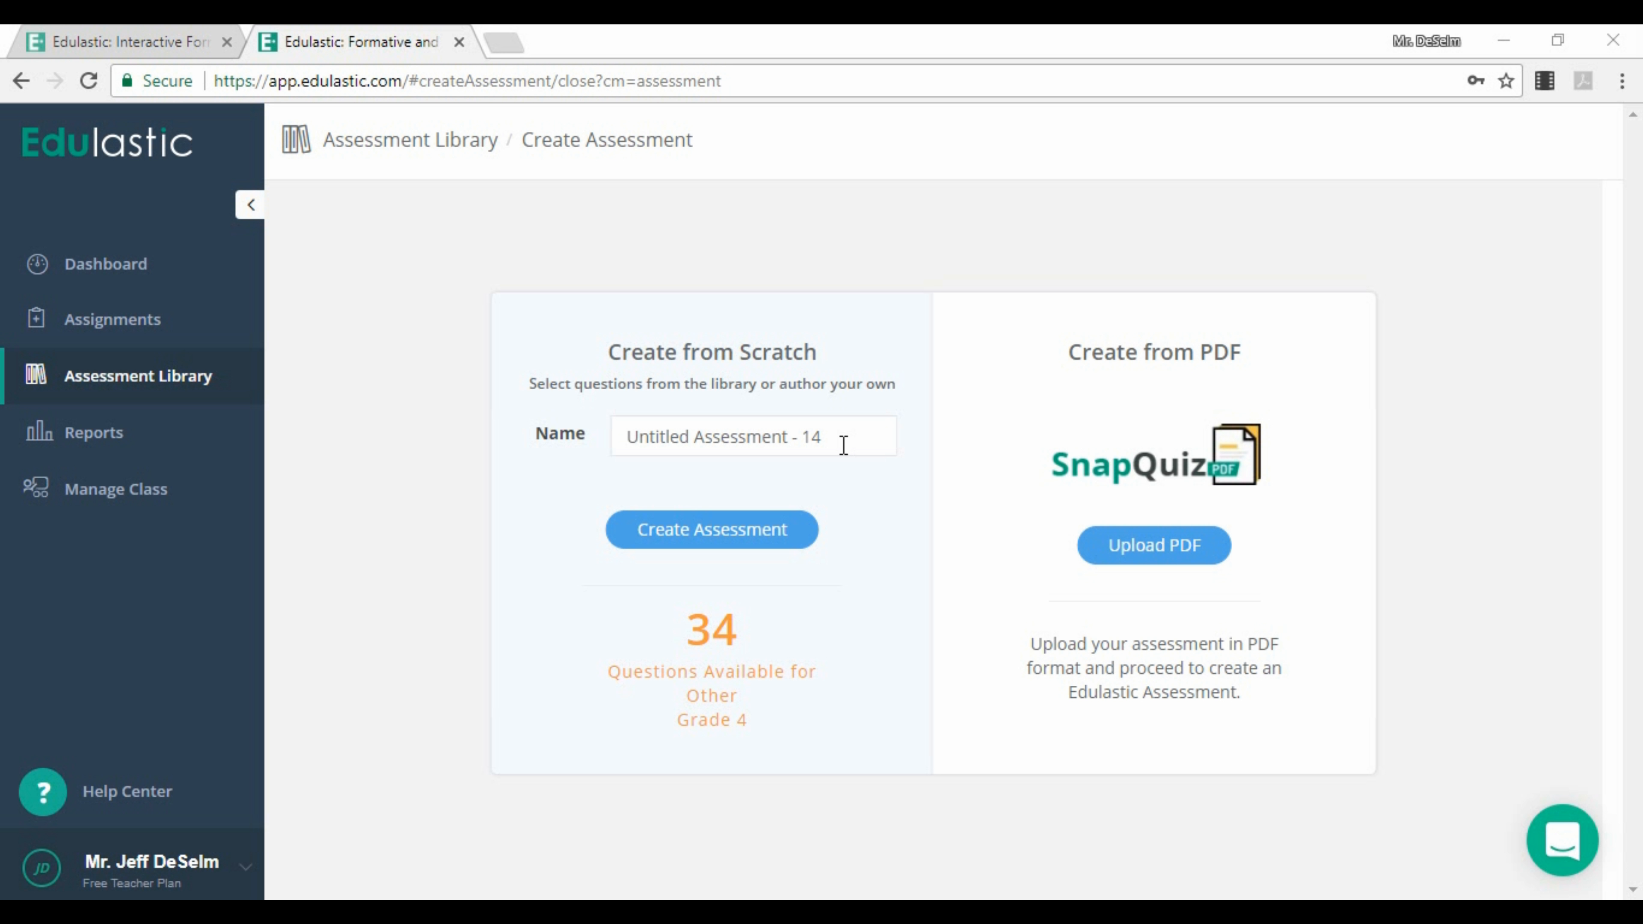
- Name the from-scratch assessment "Prime & Composite Quiz - Gr. 4" and create it
{"action": "left_click_drag", "start_coordinate": [843, 446], "coordinate": [478, 457]}
{"action": "key", "text": "BackSpace"}
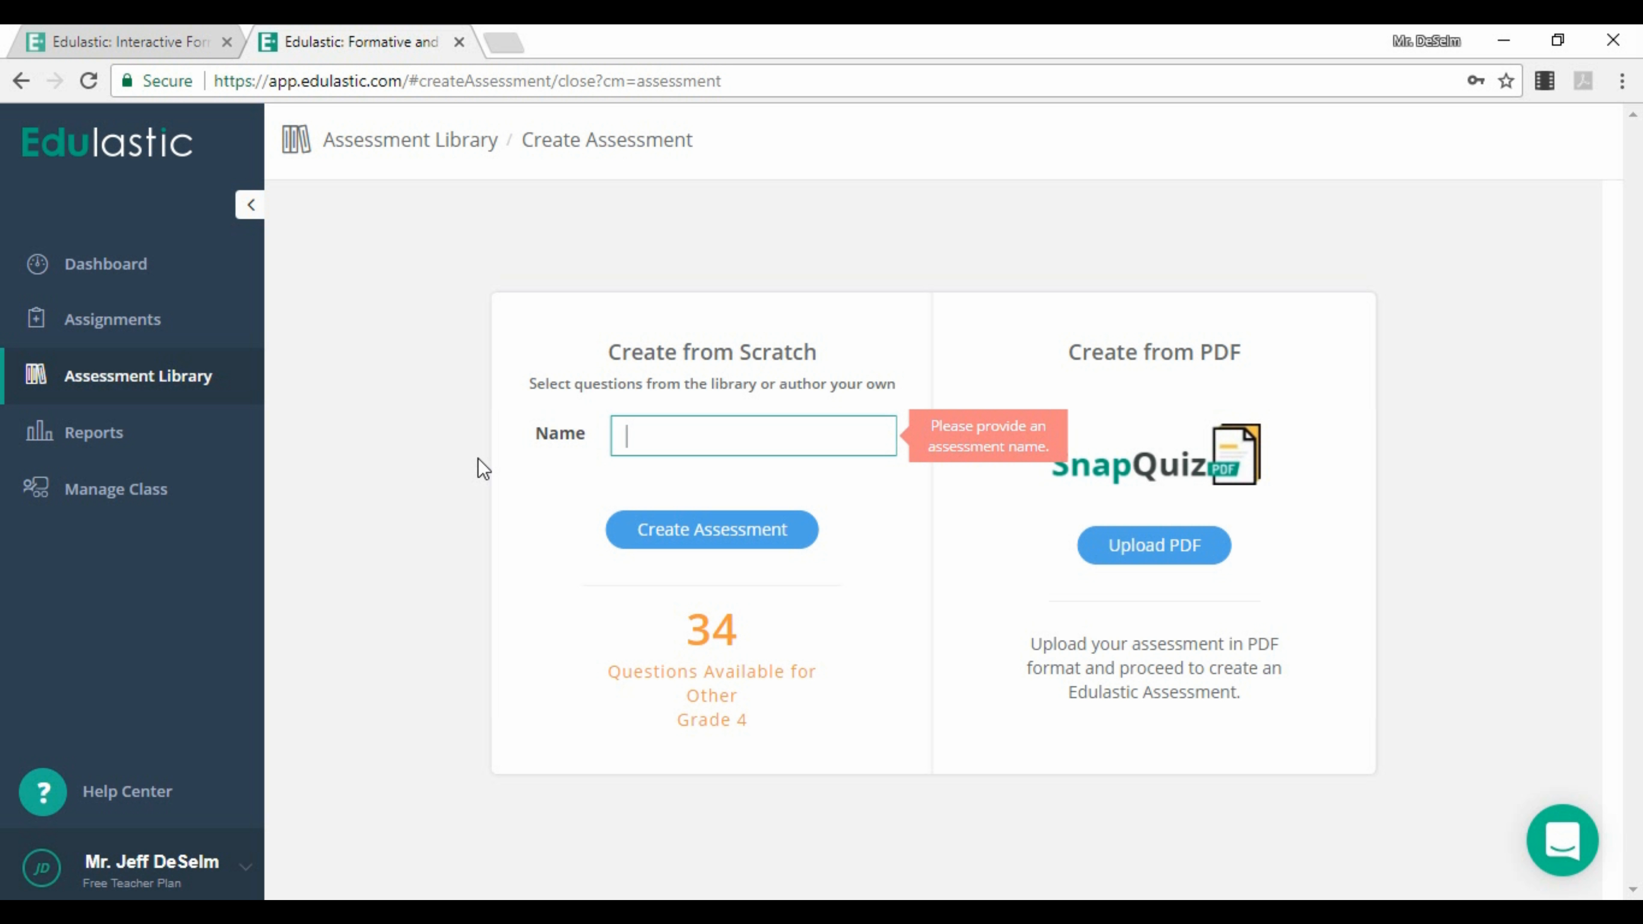
{"action": "type", "text": "P"}
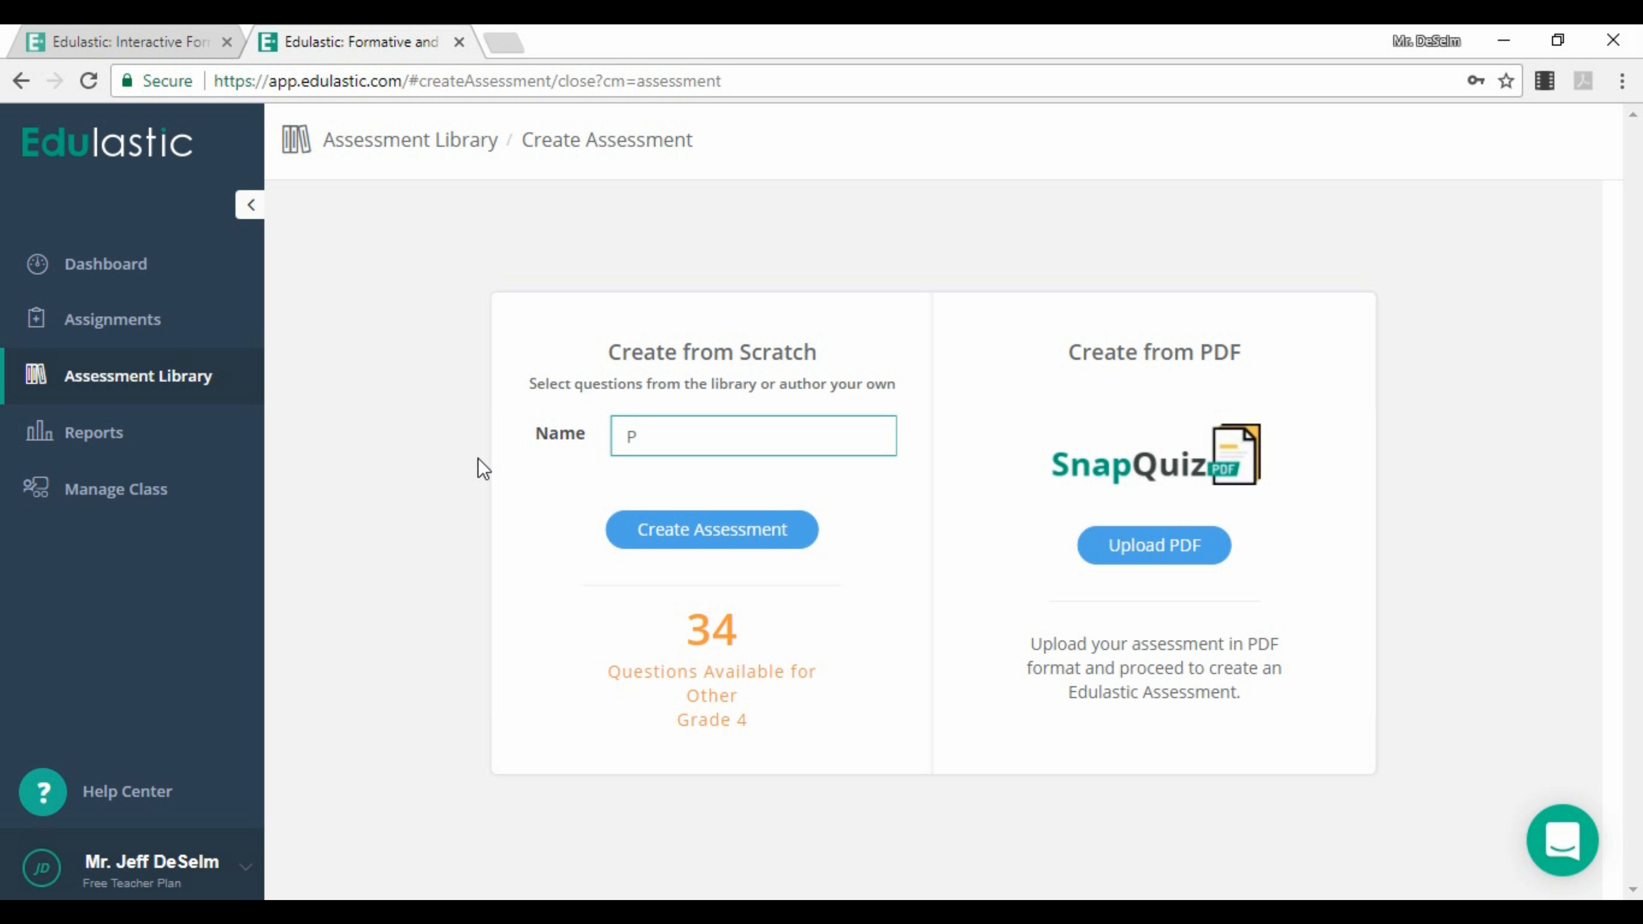
{"action": "type", "text": "rime & Composite Quiz - Gr"}
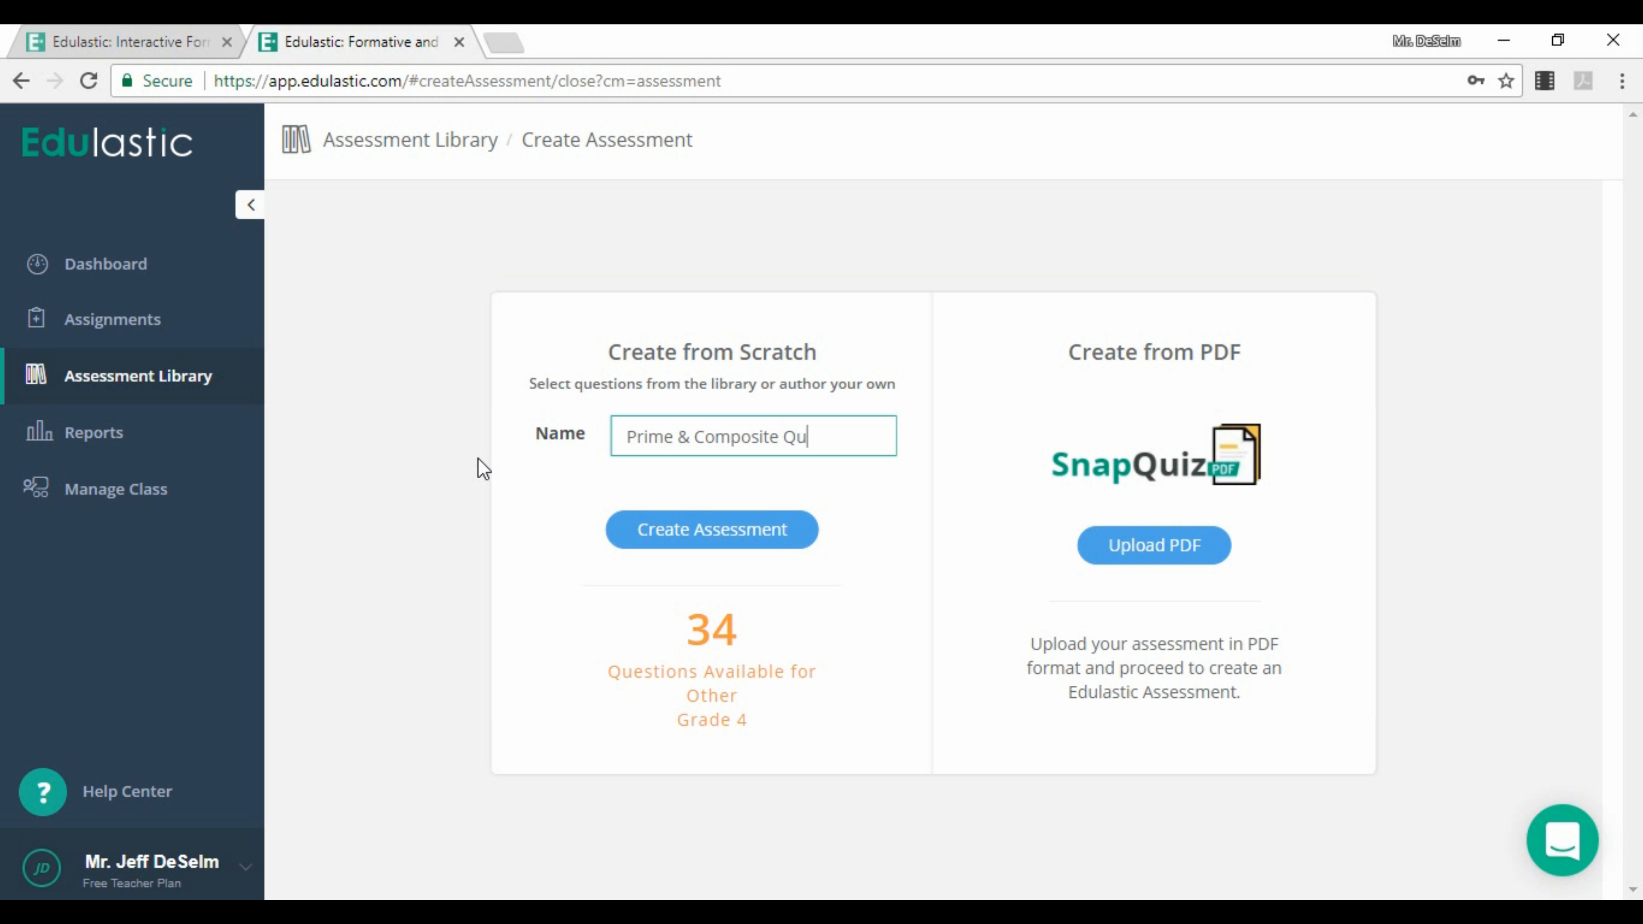
{"action": "type", "text": ". 4"}
{"action": "left_click", "coordinate": [680, 532]}
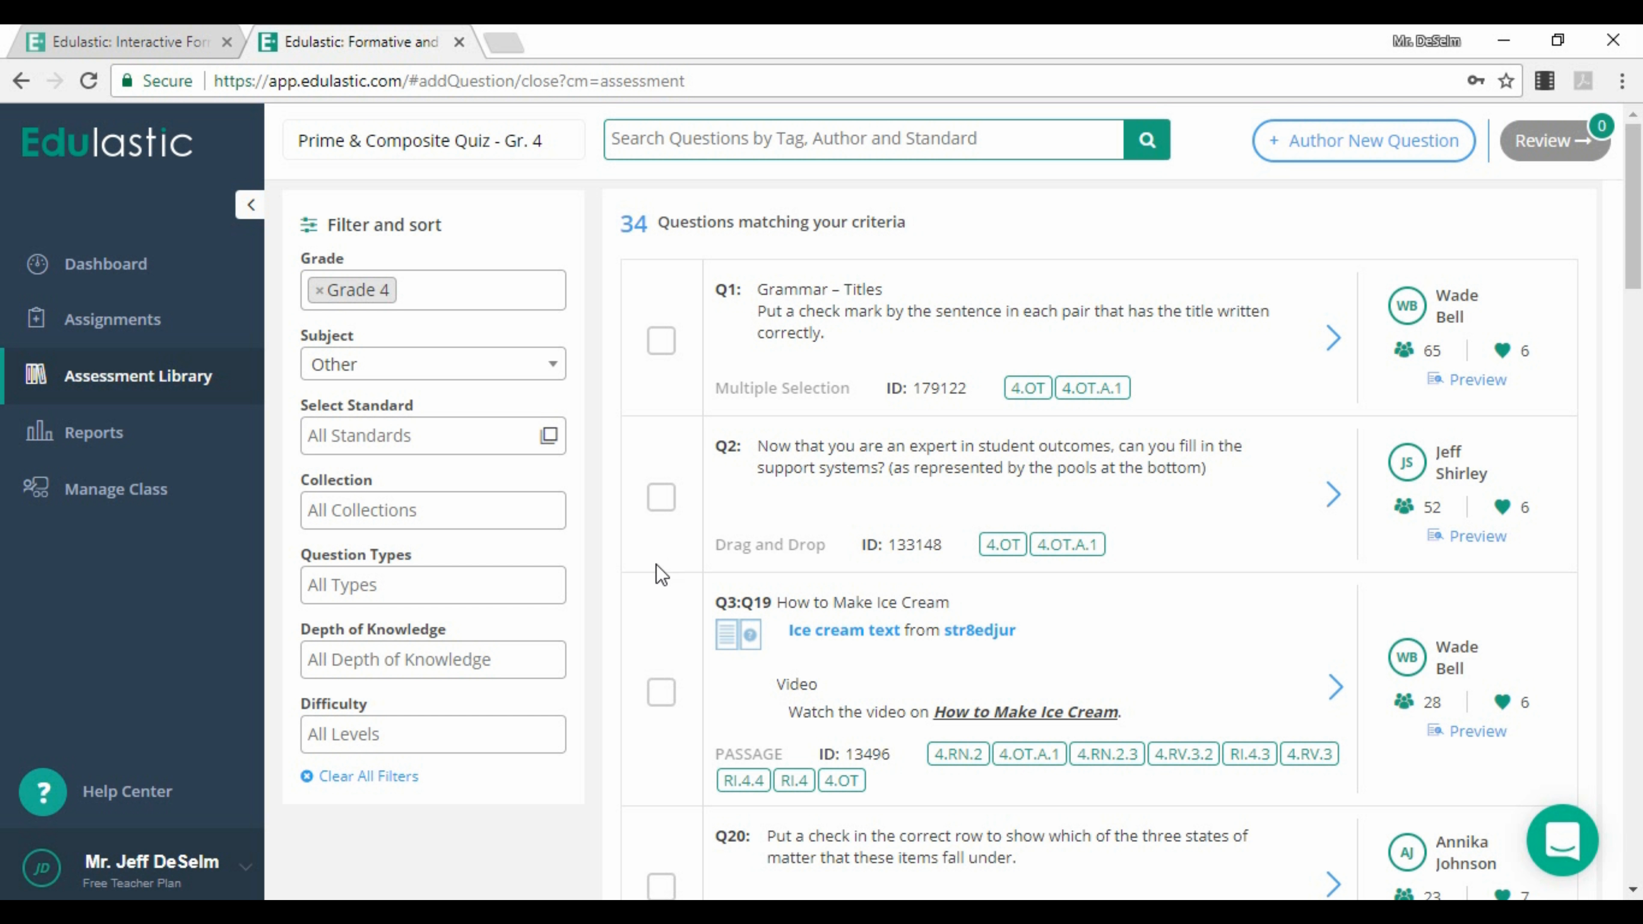
- Filter the available questions by the subject Indiana Mathematics and search them for "prime"
{"action": "left_click", "coordinate": [436, 378]}
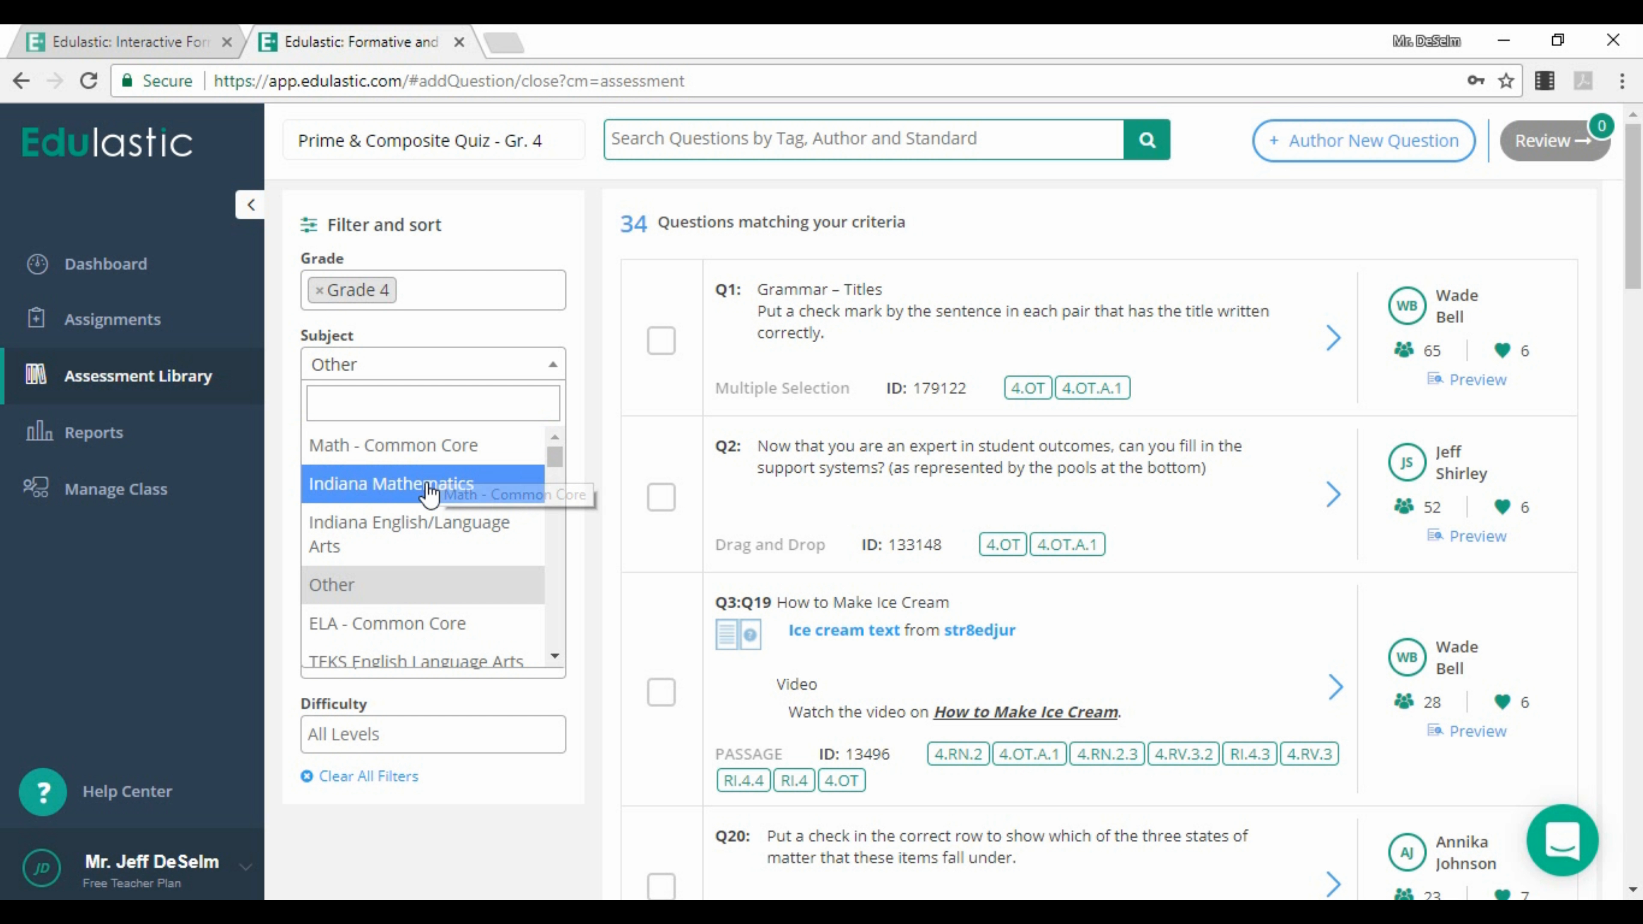
{"action": "left_click", "coordinate": [429, 487]}
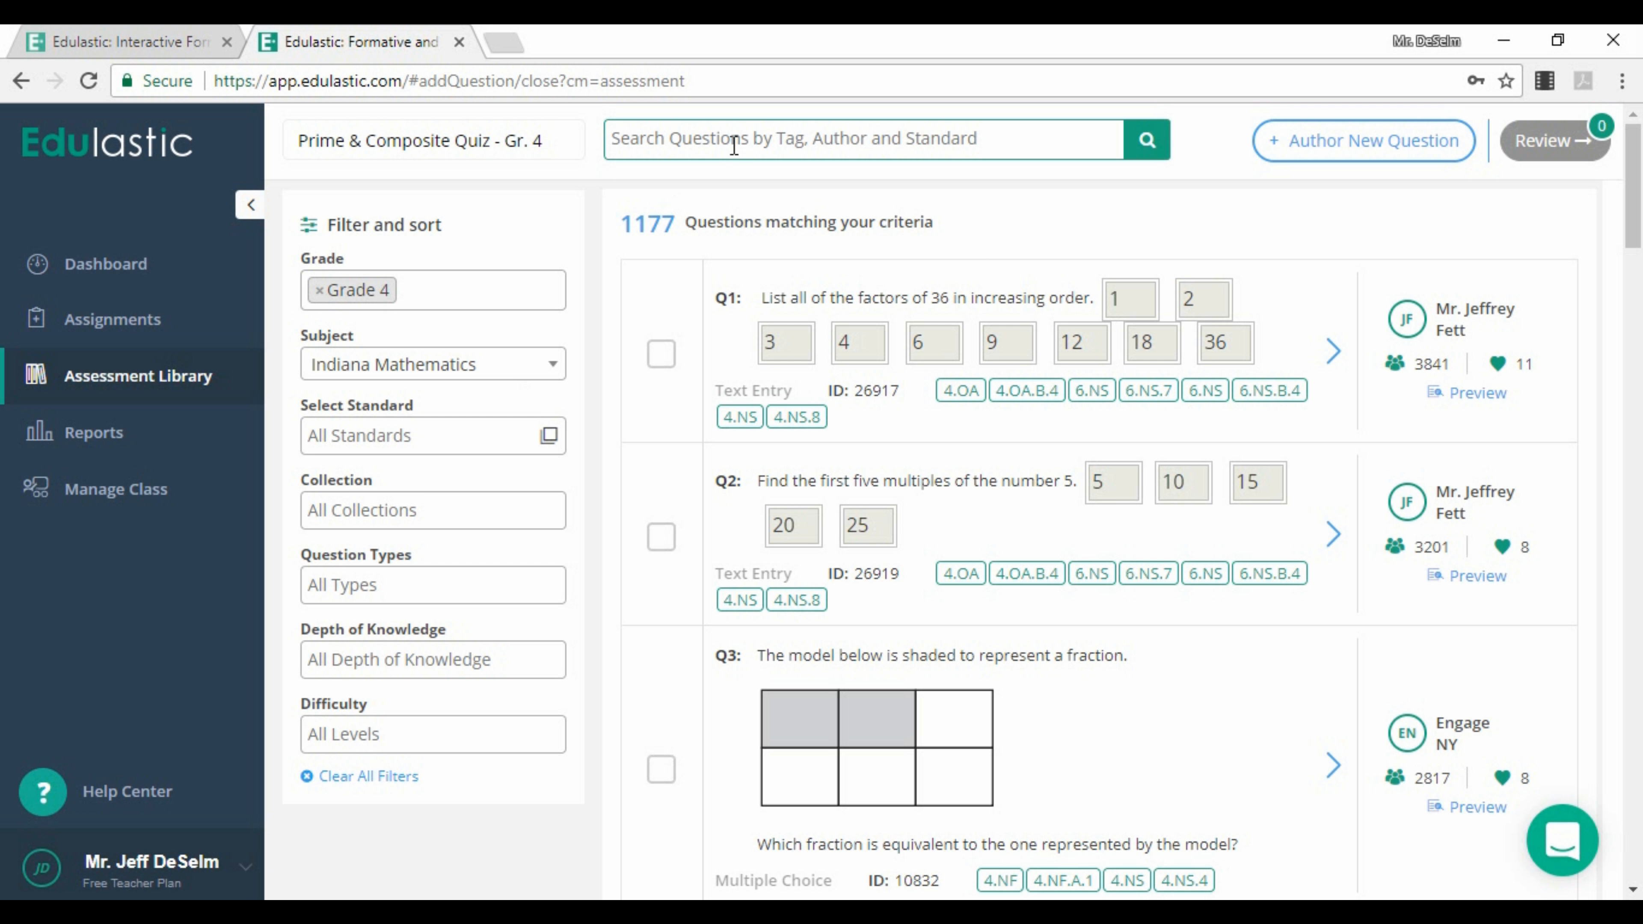
{"action": "left_click", "coordinate": [753, 139]}
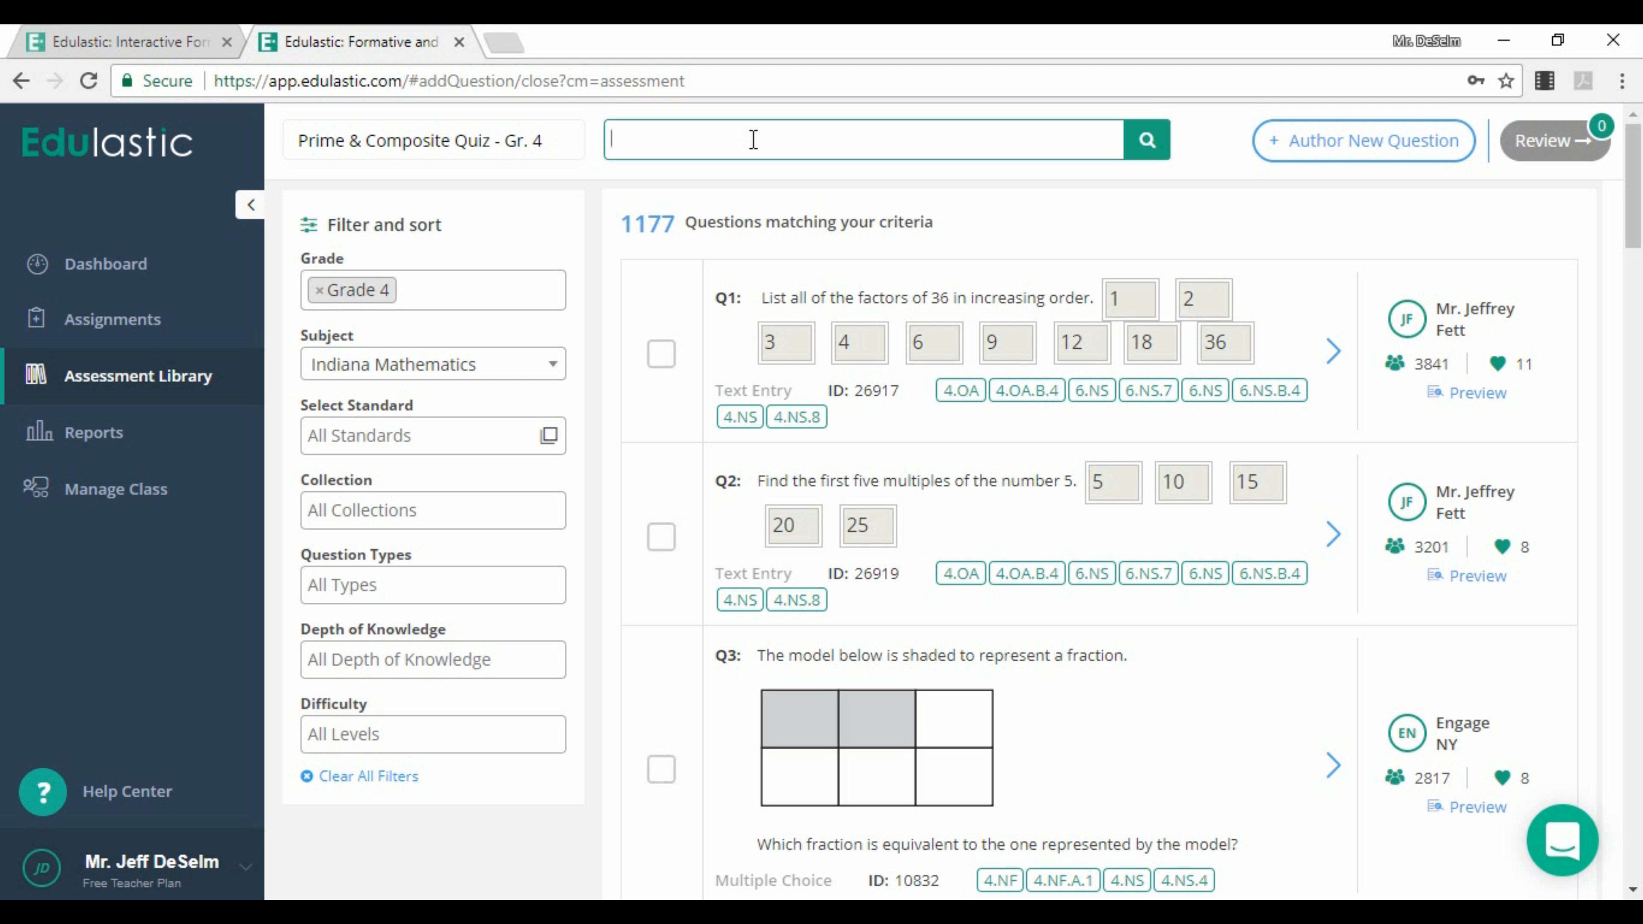
{"action": "type", "text": "prime compo"}
{"action": "key", "text": "BackSpace"}
{"action": "key", "text": "BackSpace"}
{"action": "key", "text": "BackSpace"}
{"action": "key", "text": "BackSpace"}
{"action": "key", "text": "BackSpace"}
{"action": "key", "text": "BackSpace"}
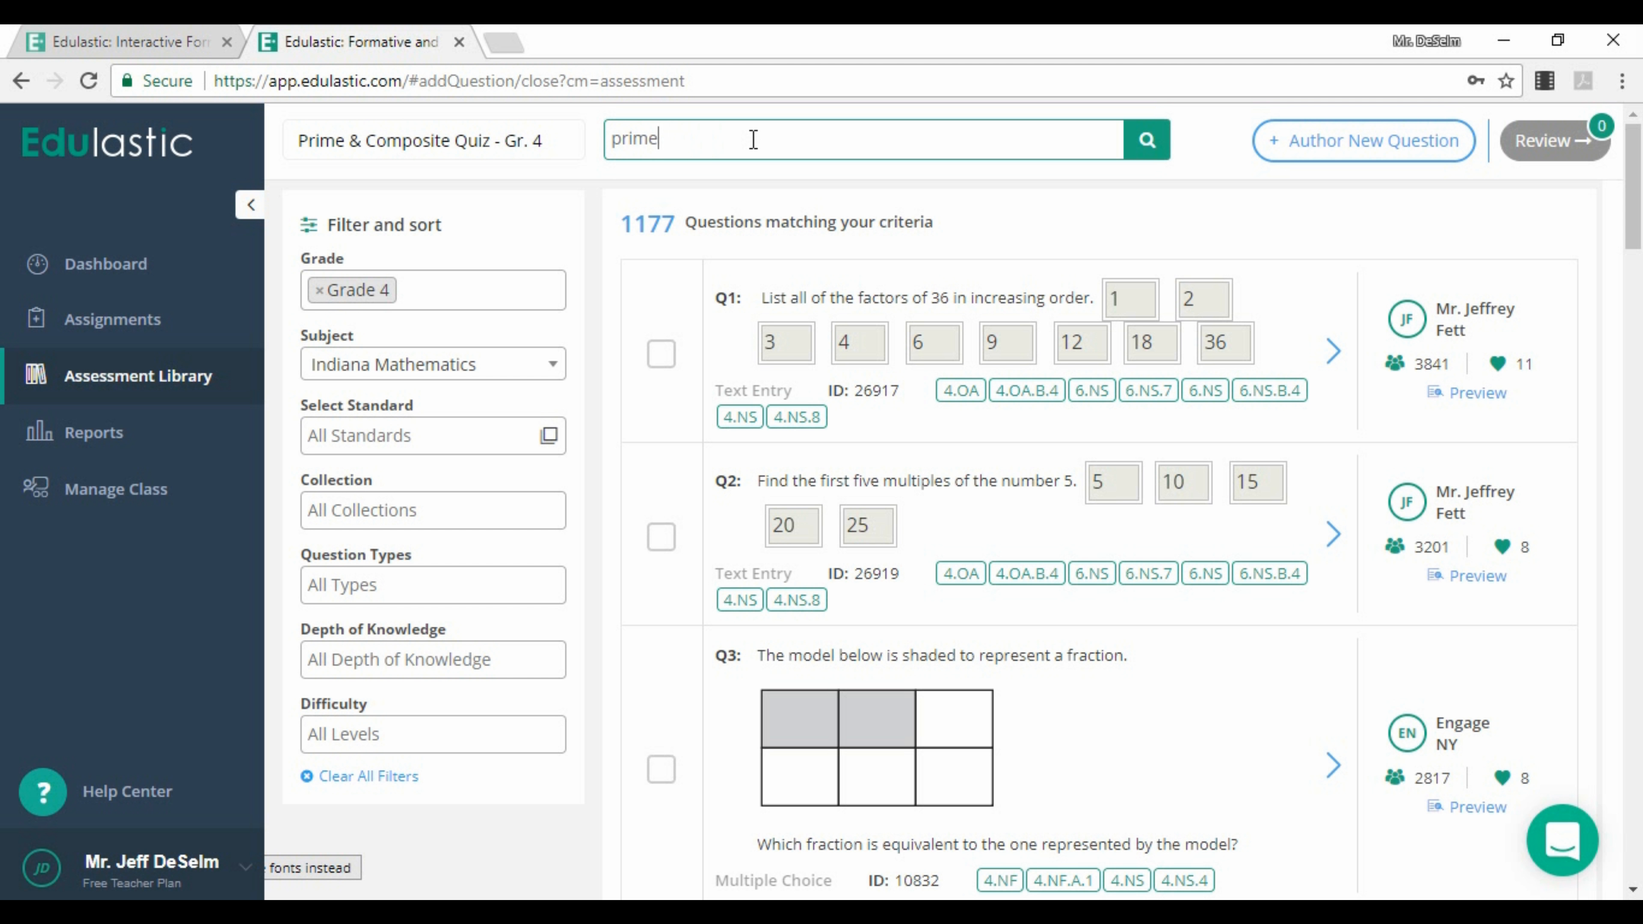
{"action": "key", "text": "Return"}
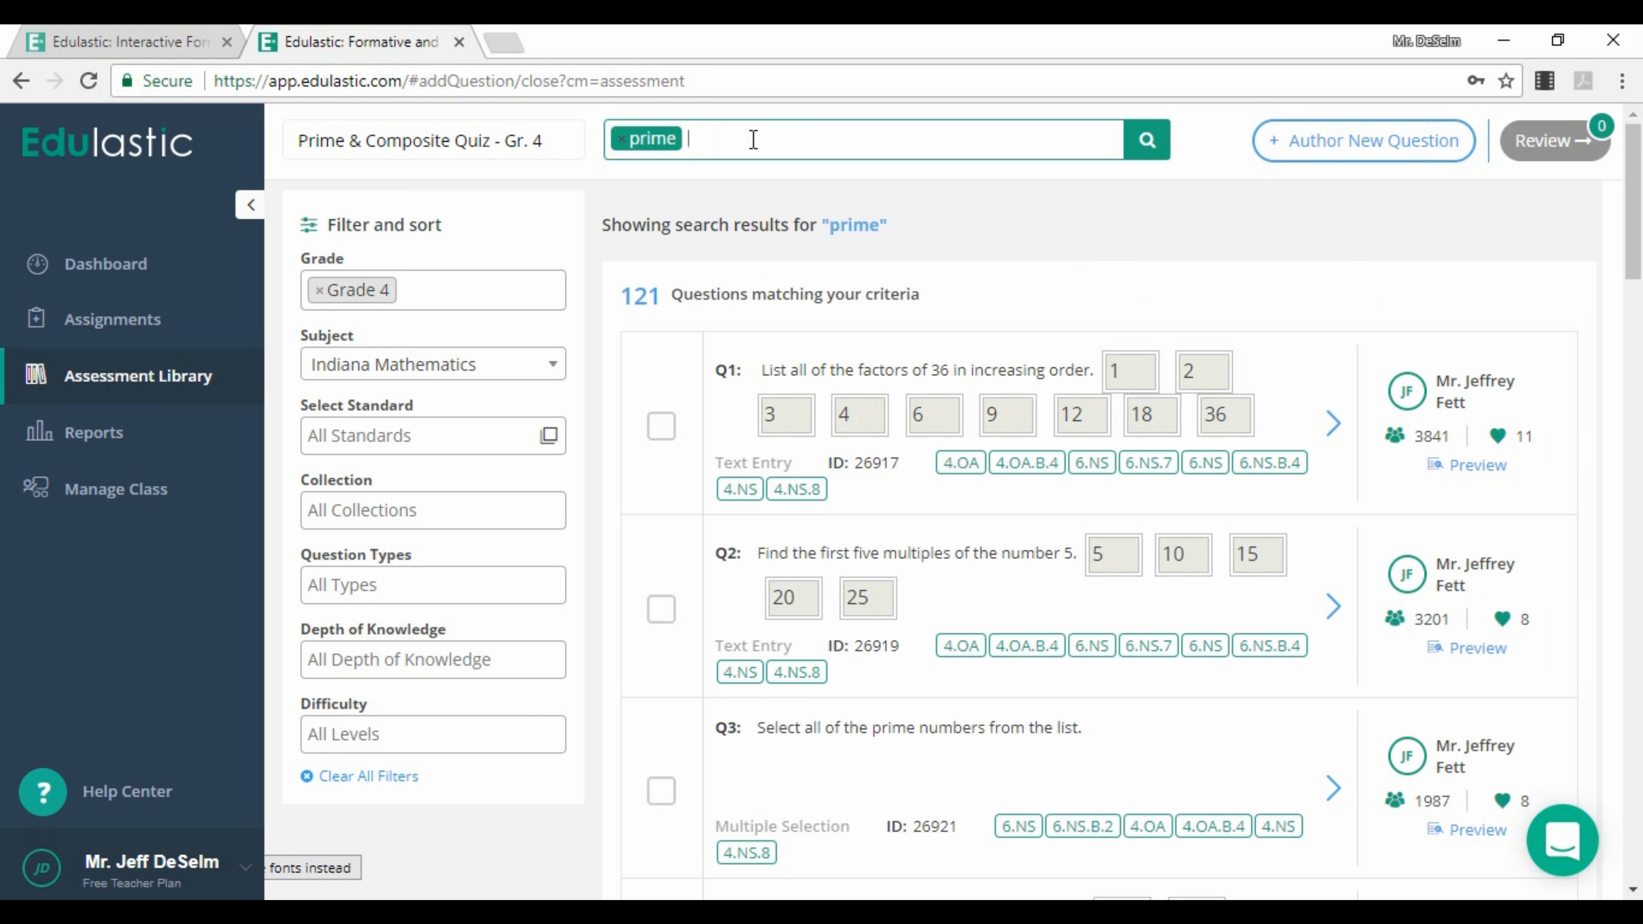
{"action": "mouse_move", "coordinate": [1640, 211]}
{"action": "left_mouse_down"}
{"action": "mouse_move", "coordinate": [1640, 459]}
{"action": "mouse_move", "coordinate": [1640, 203]}
{"action": "left_mouse_up"}
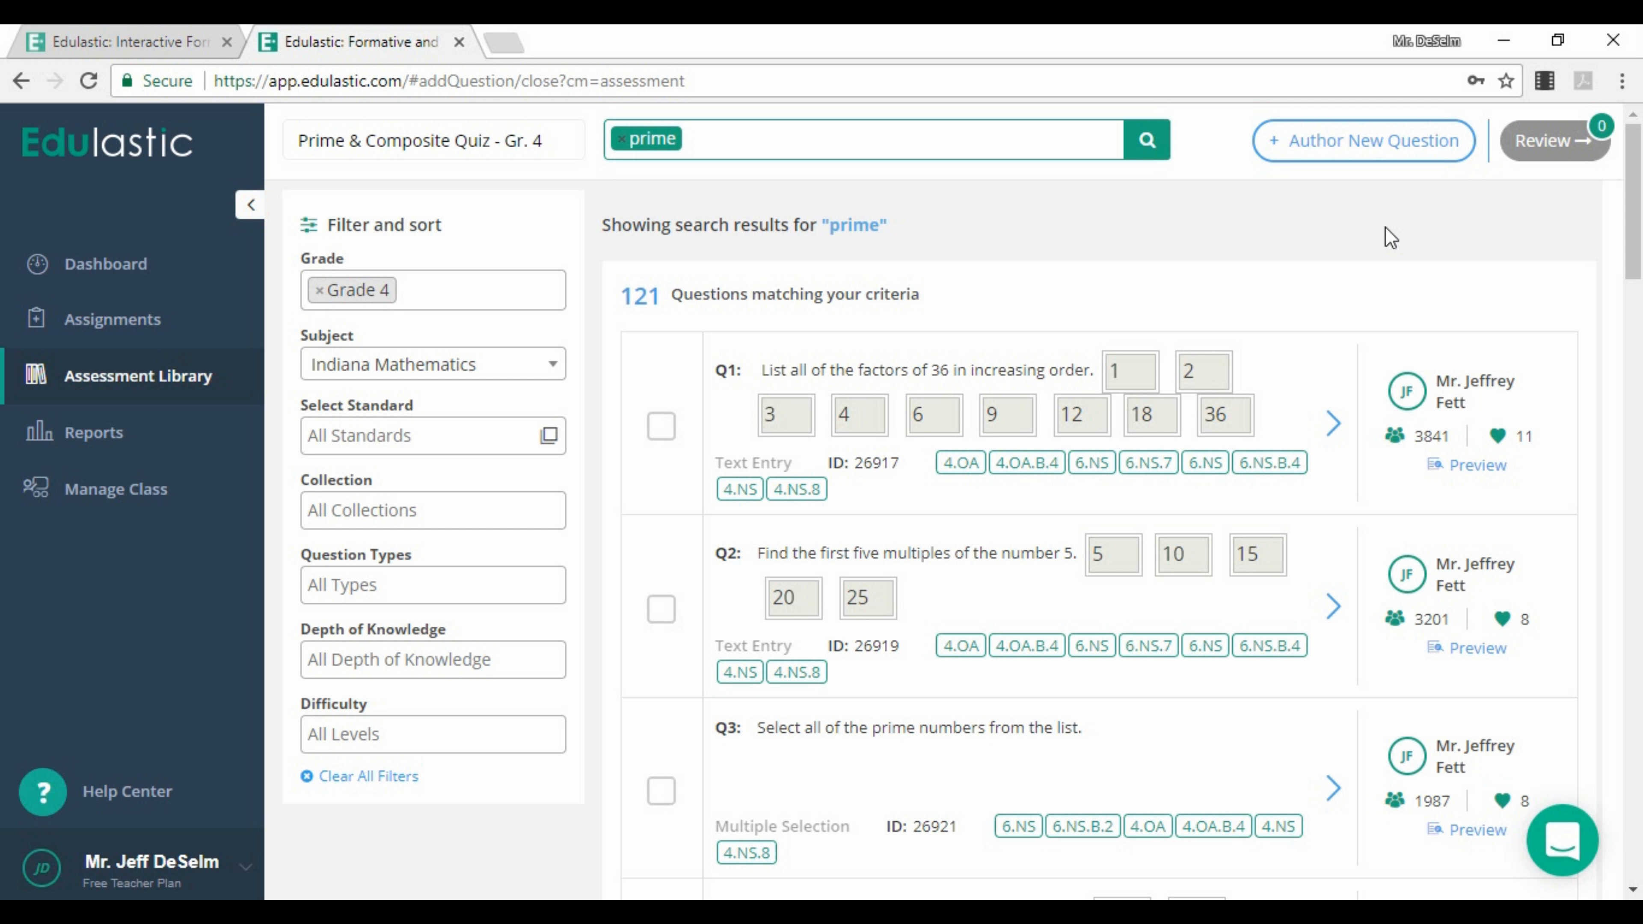
- Start authoring a new question and look through the Math Tech Enhanced, ELA Tech Enhanced and classic question types
{"action": "left_click", "coordinate": [1360, 160]}
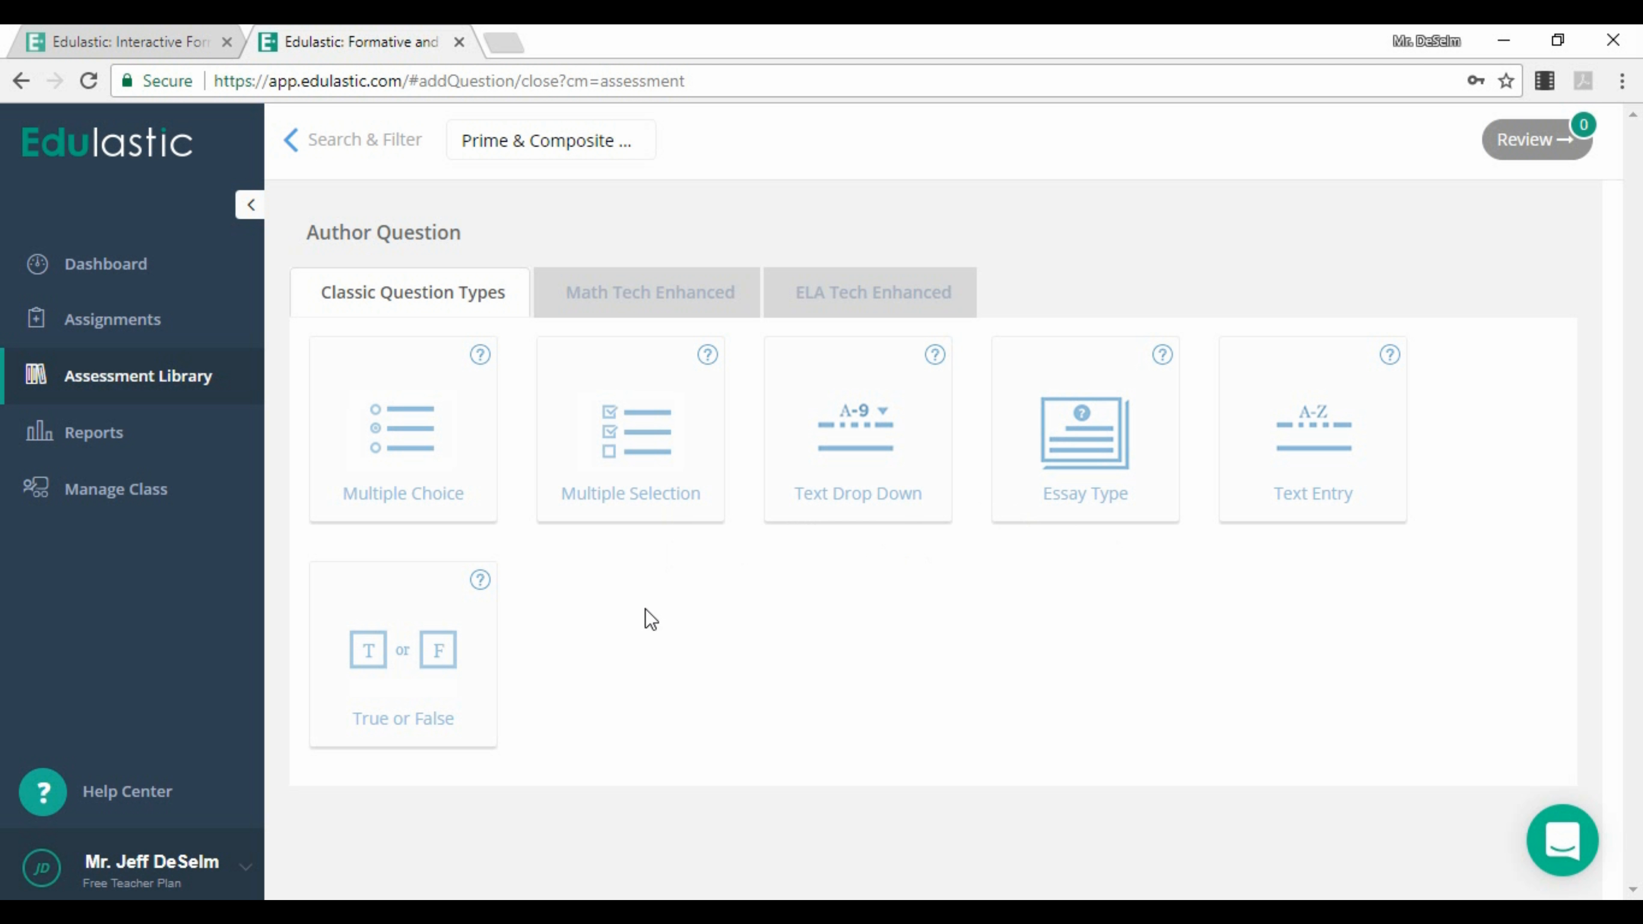
{"action": "left_click", "coordinate": [606, 292]}
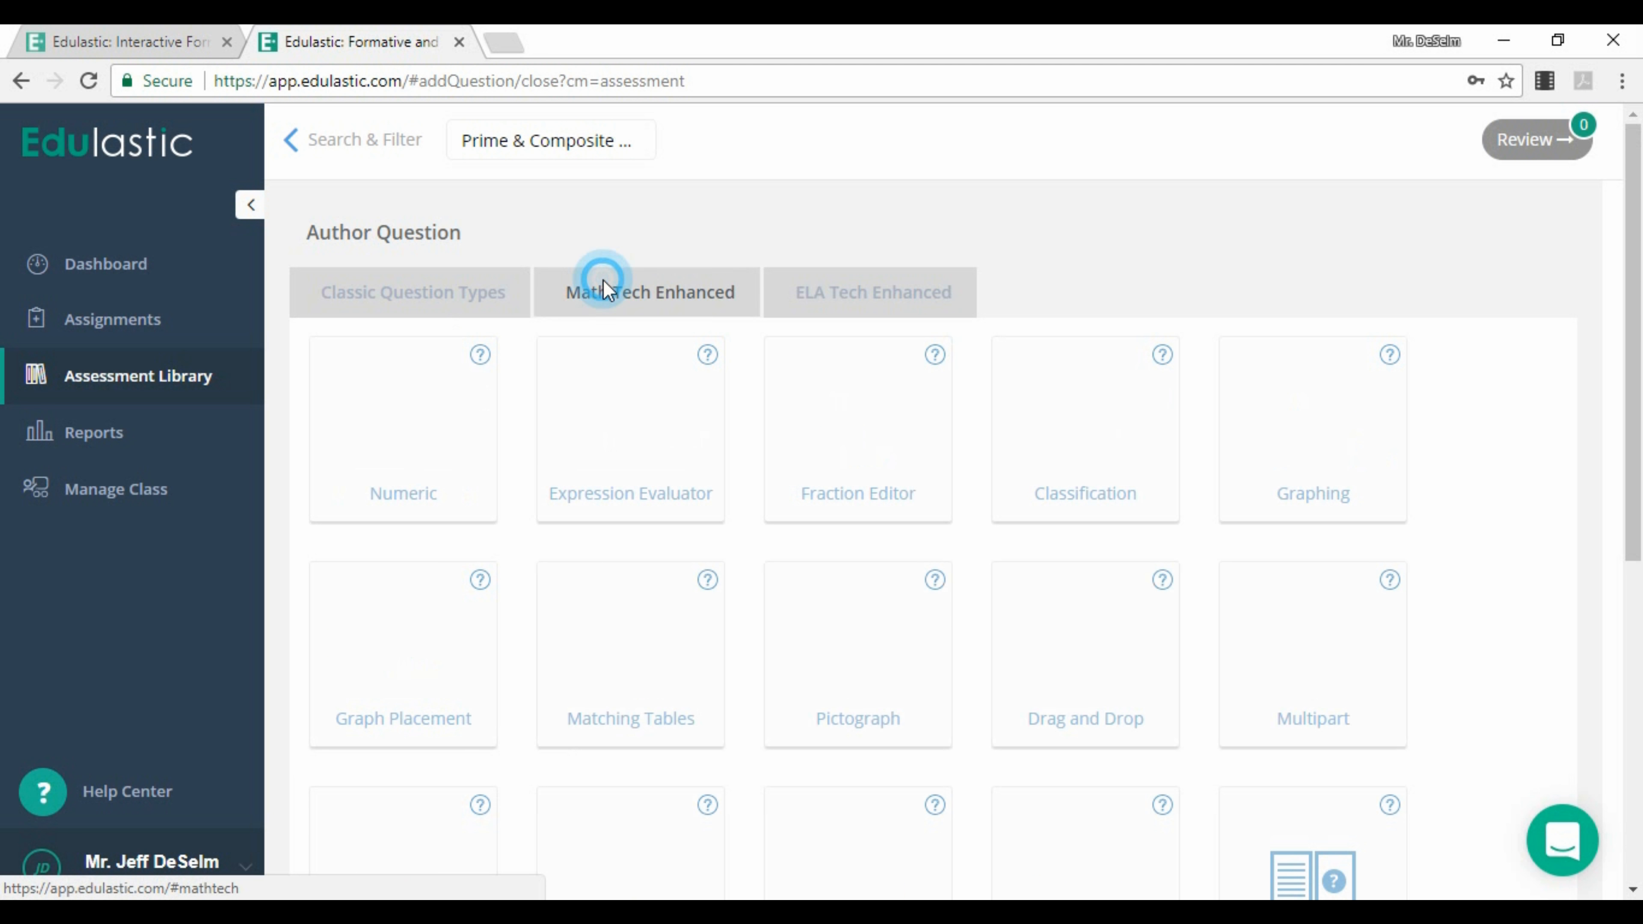
{"action": "left_click_drag", "start_coordinate": [1627, 323], "coordinate": [1637, 397]}
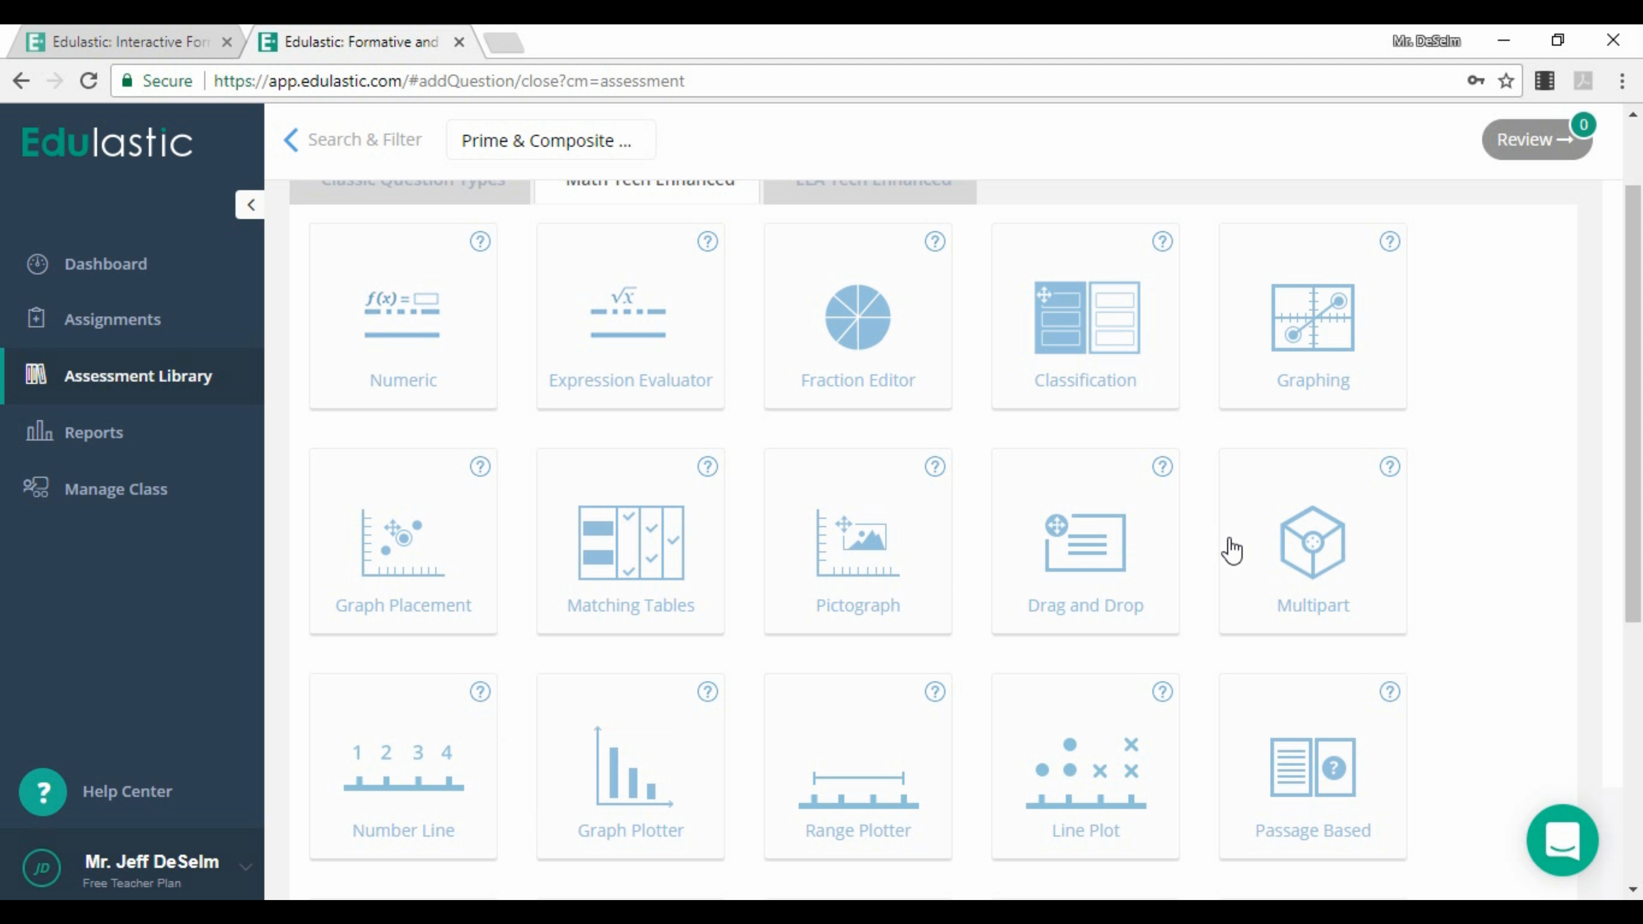
{"action": "left_click_drag", "start_coordinate": [1637, 422], "coordinate": [1640, 382]}
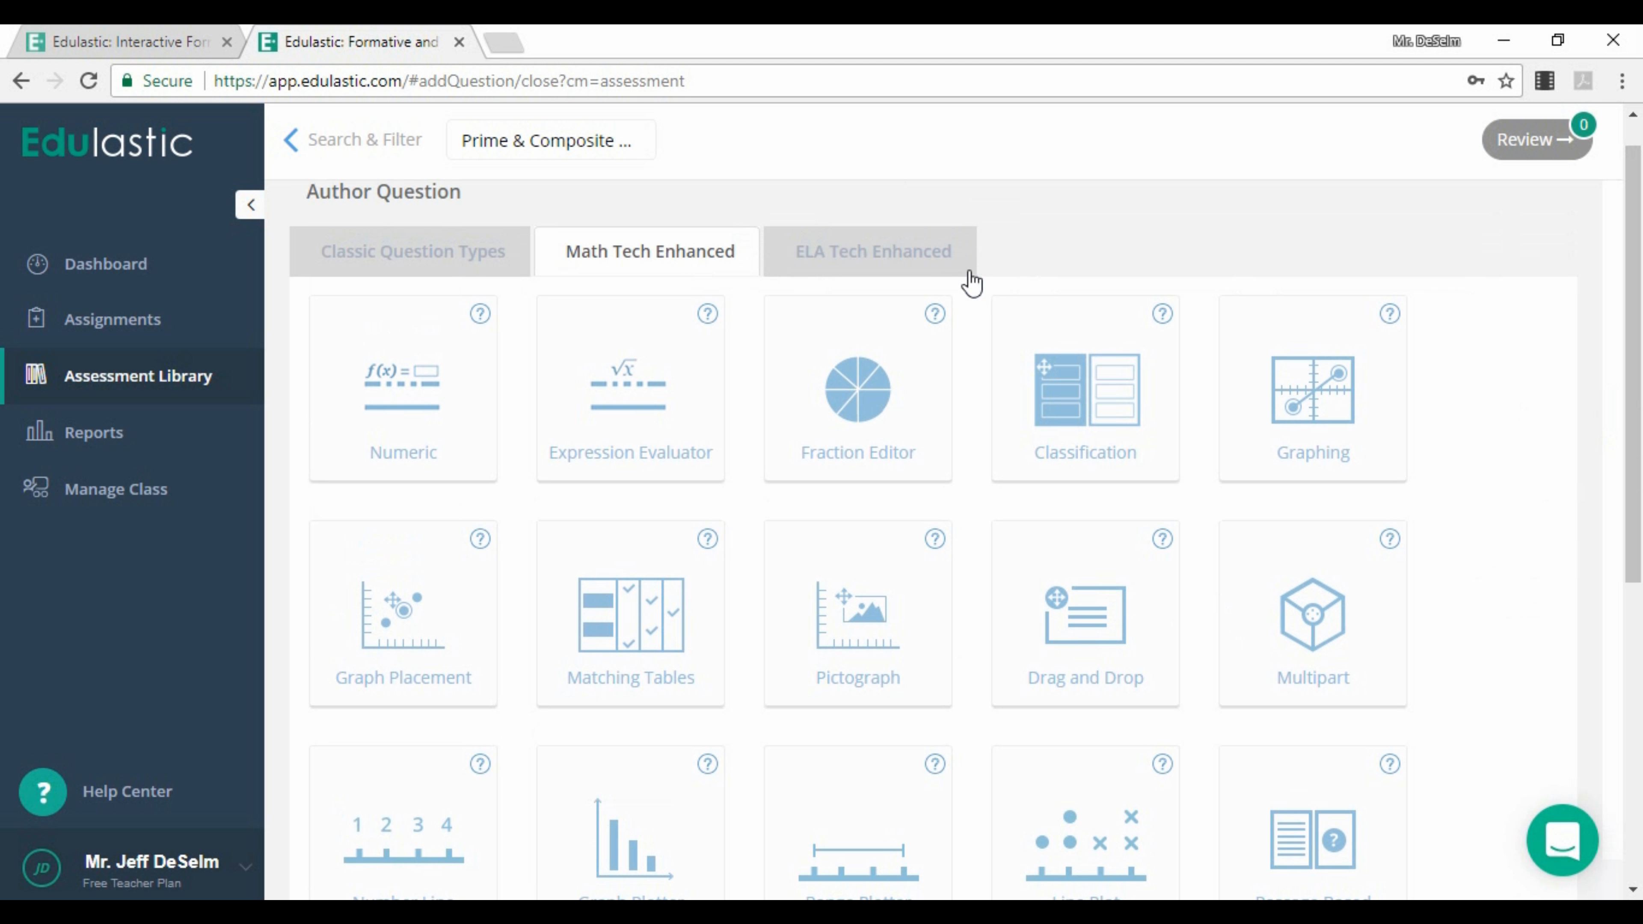
{"action": "left_click", "coordinate": [936, 260]}
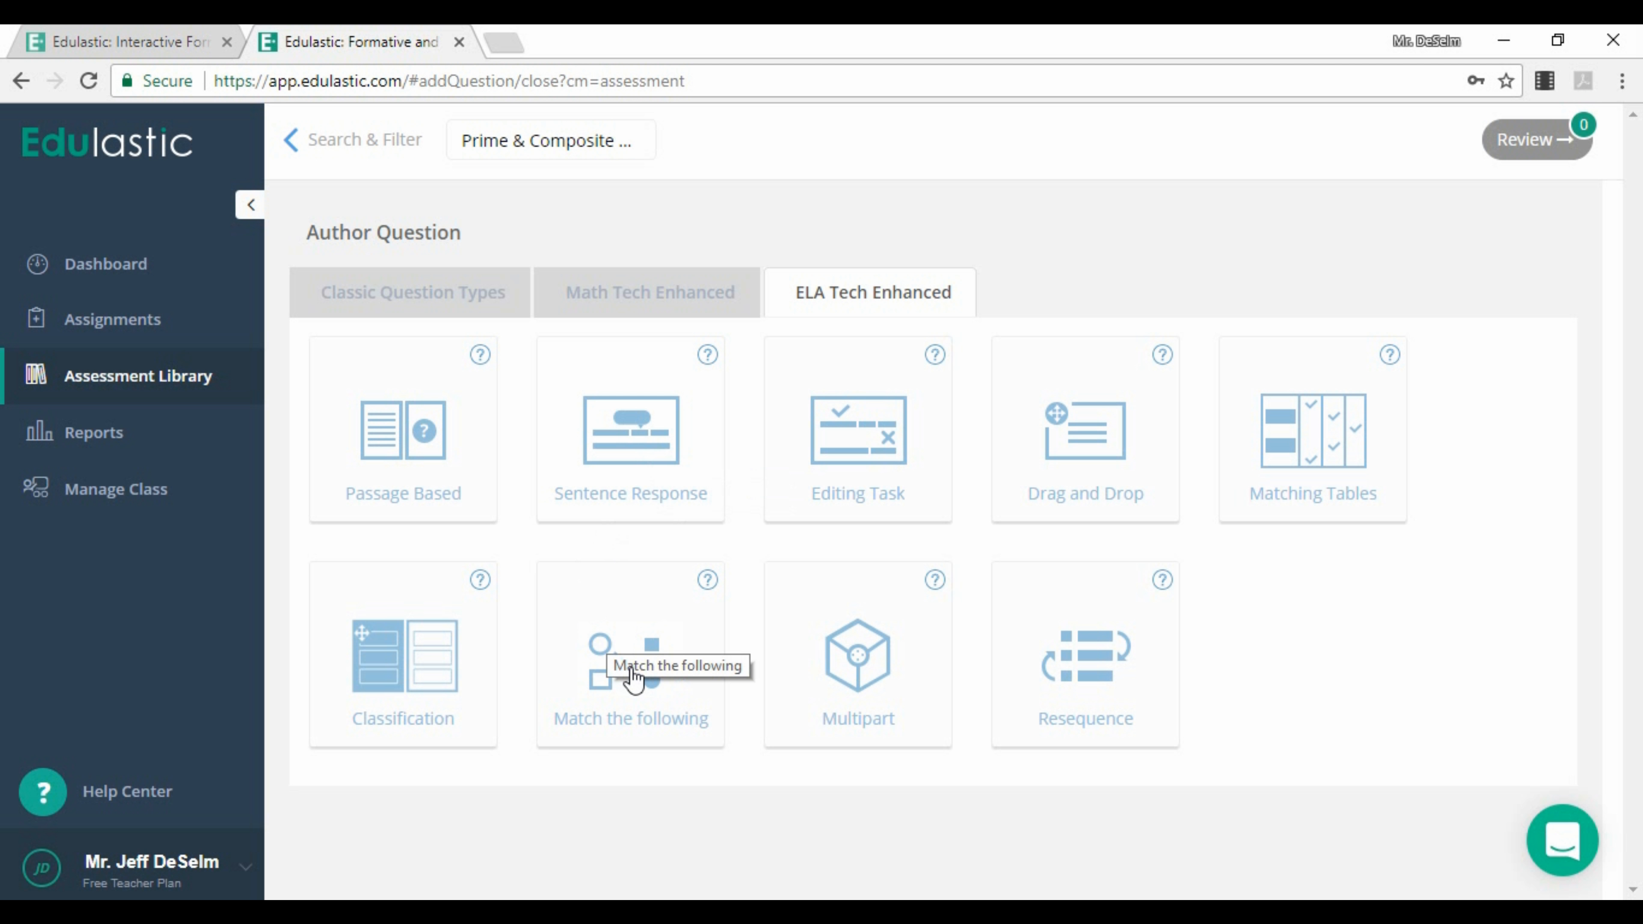
{"action": "left_click", "coordinate": [684, 295]}
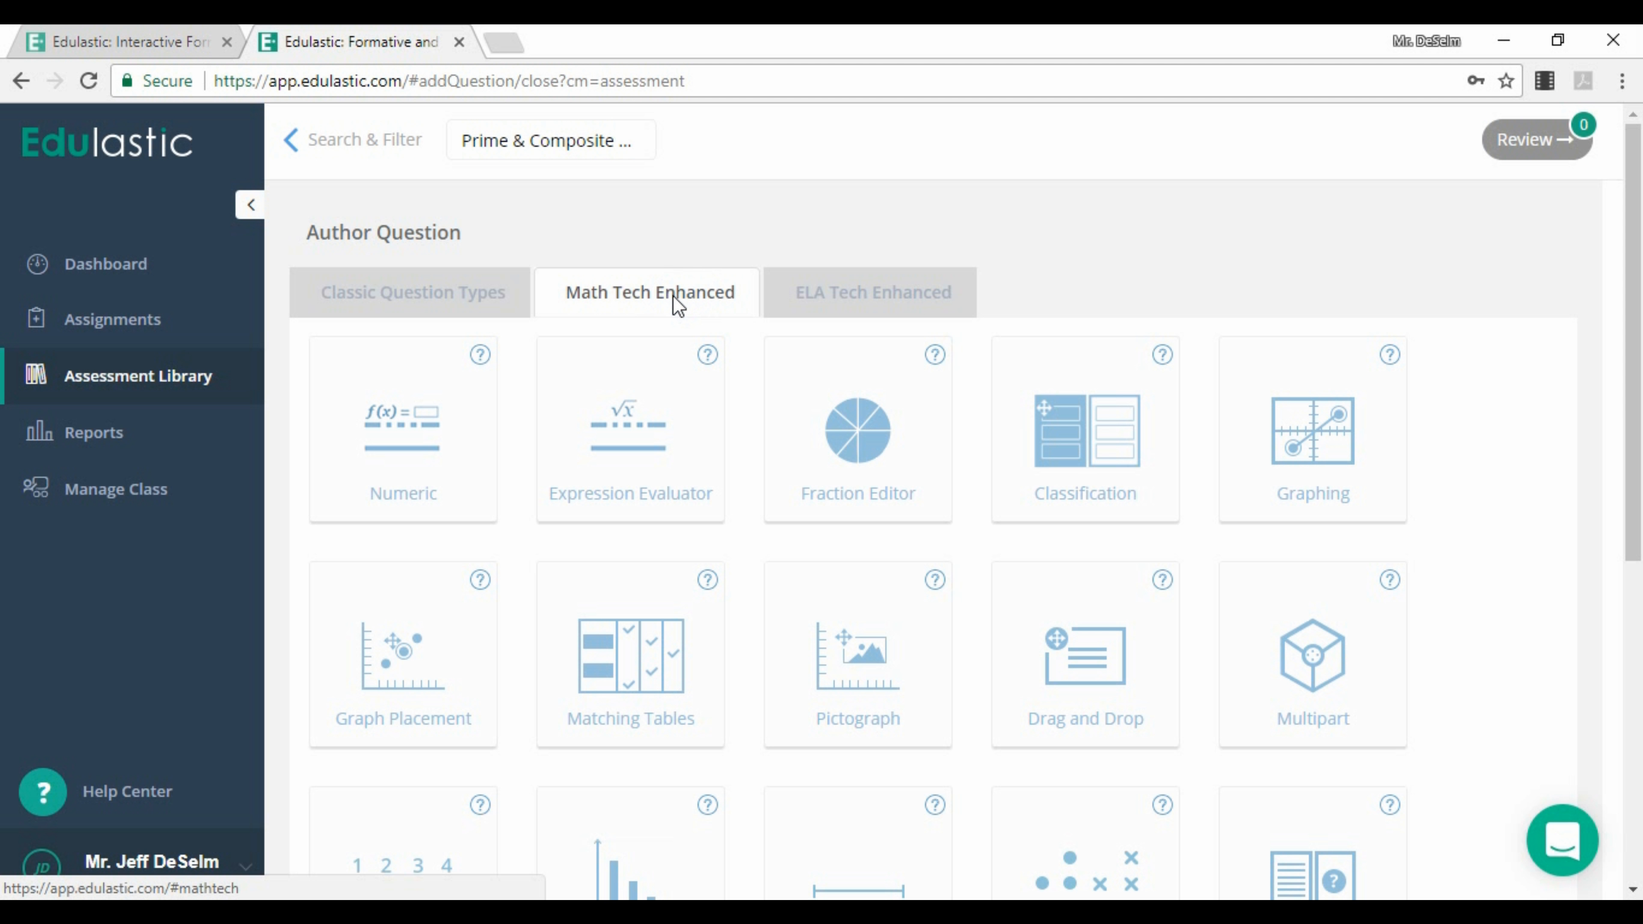
{"action": "left_click", "coordinate": [444, 285]}
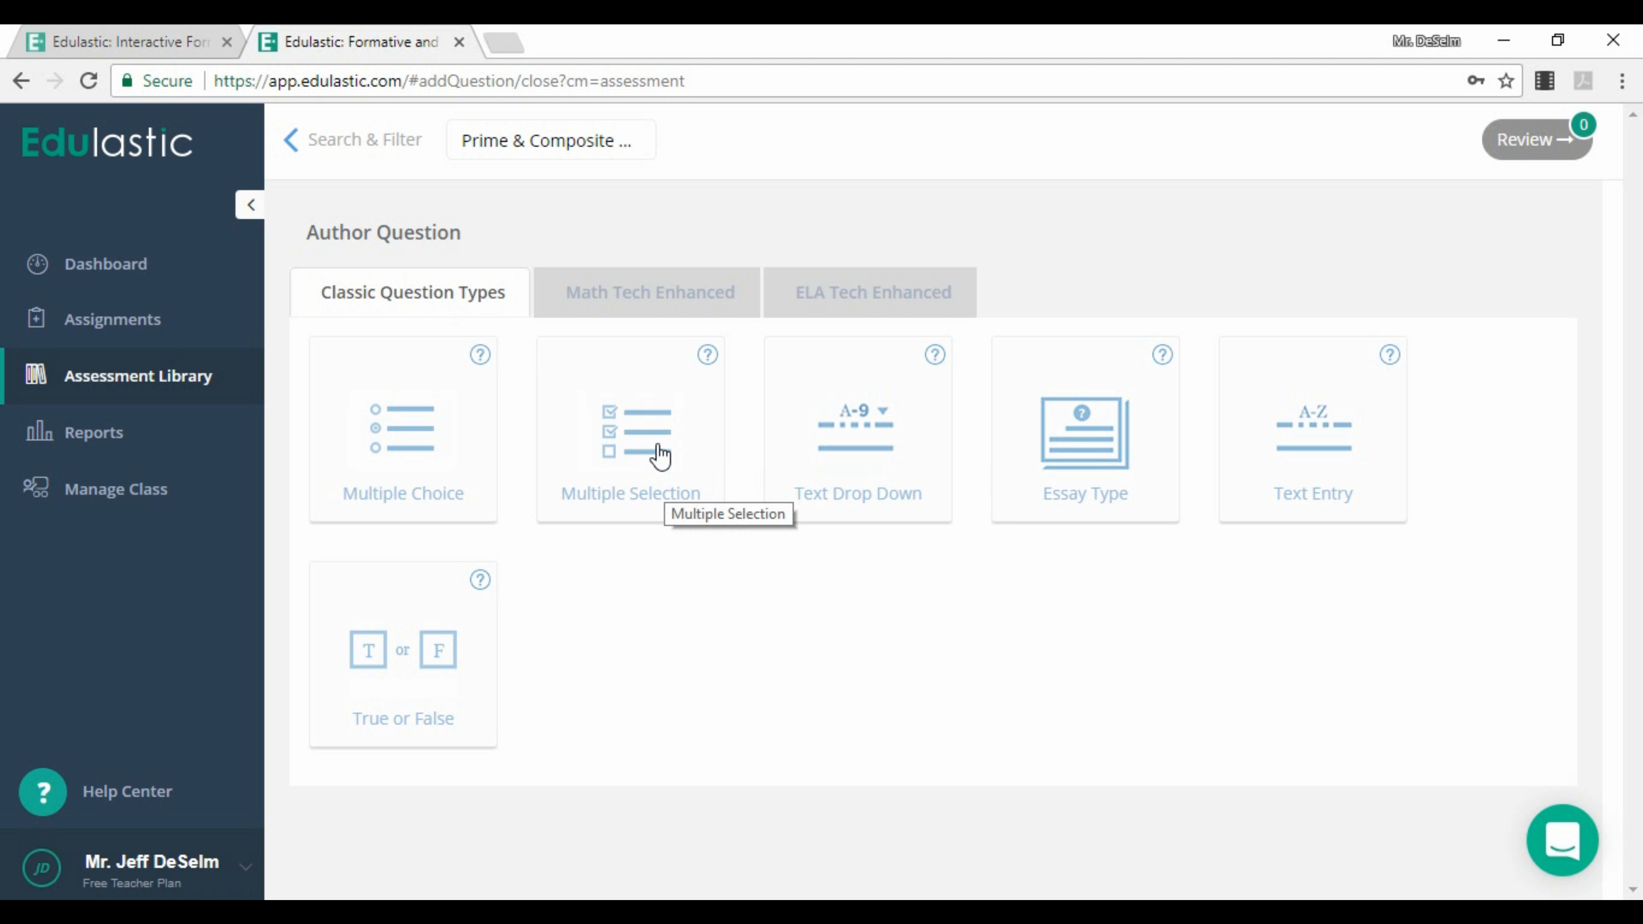
- Create a Multiple Choice question with the text "Which of the following numbers is prime?"
{"action": "left_click", "coordinate": [405, 425]}
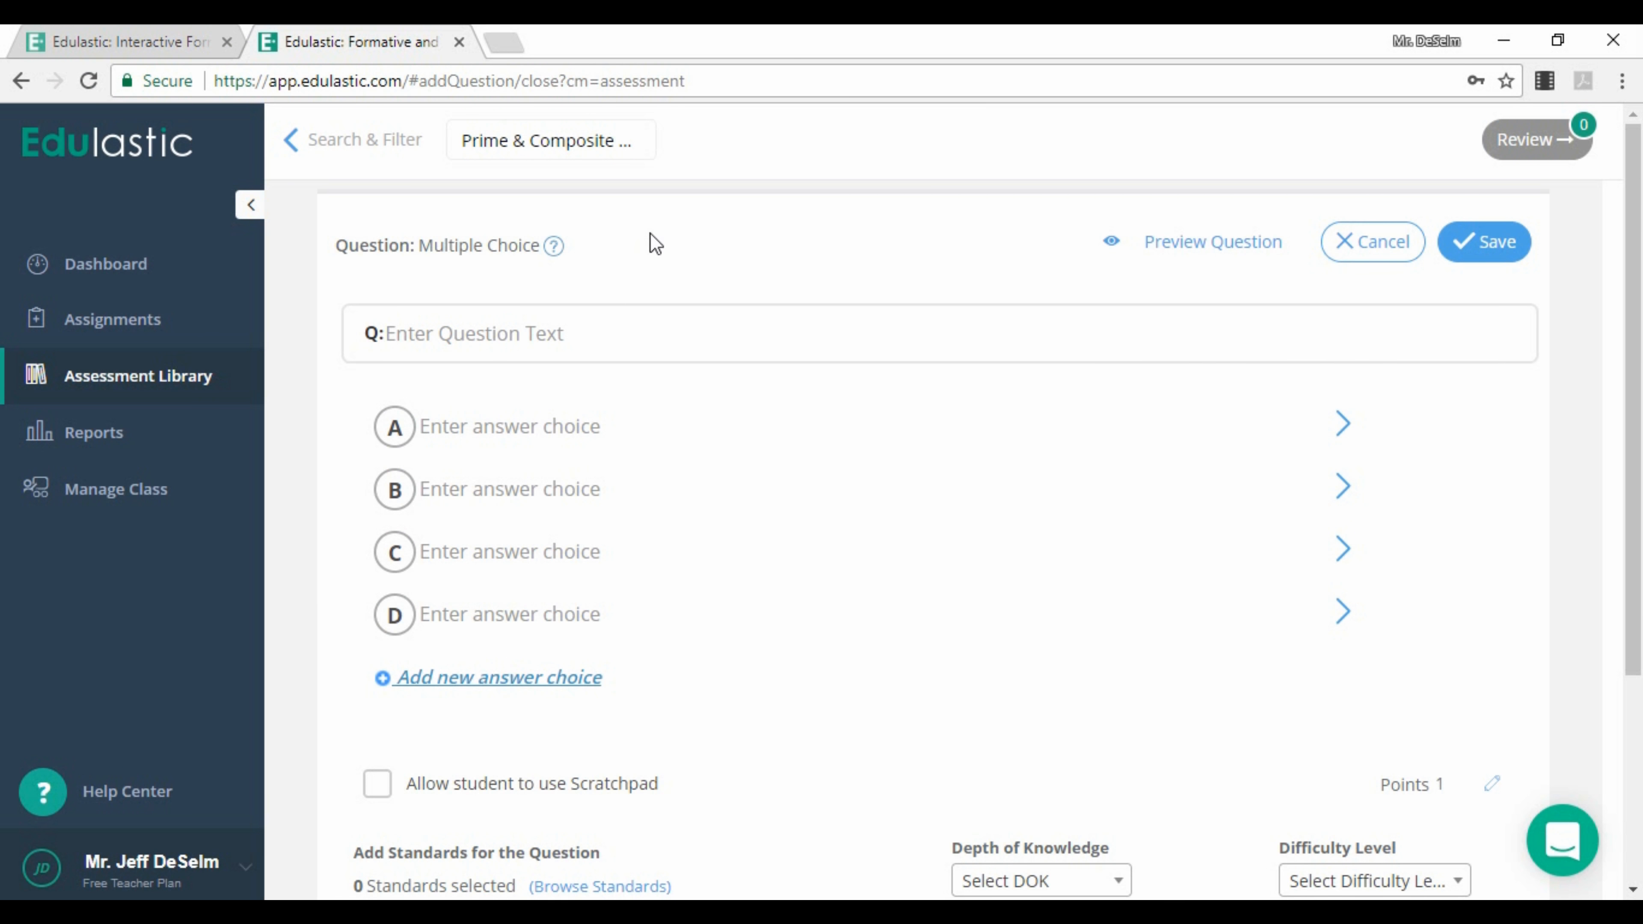
{"action": "left_click", "coordinate": [496, 335]}
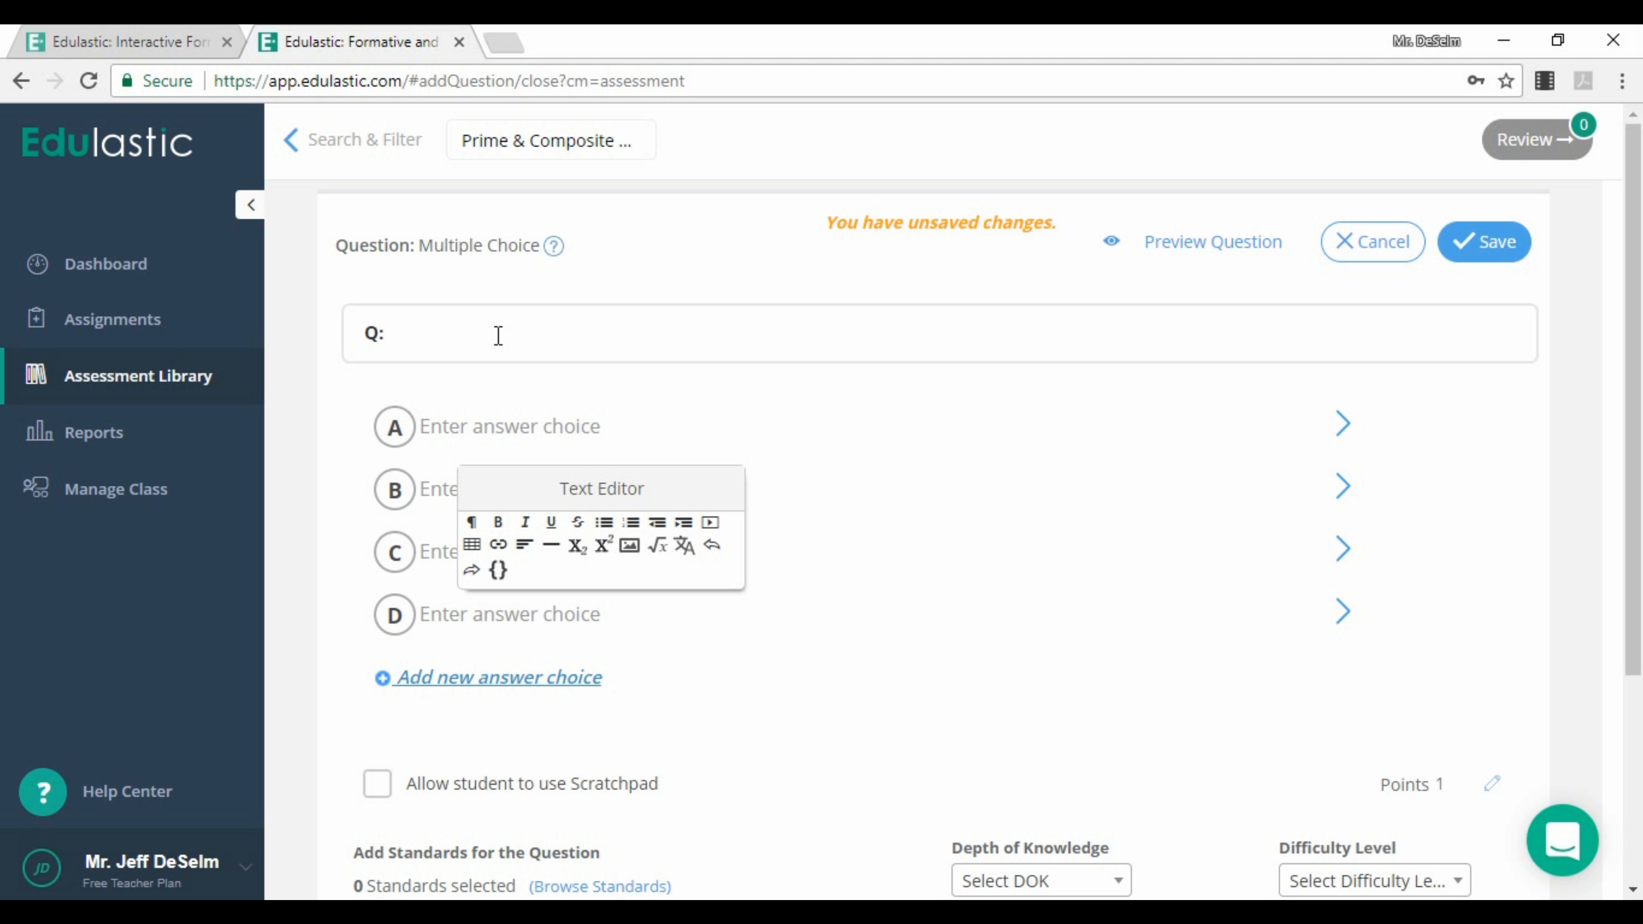
{"action": "type", "text": "Which of the following numb"}
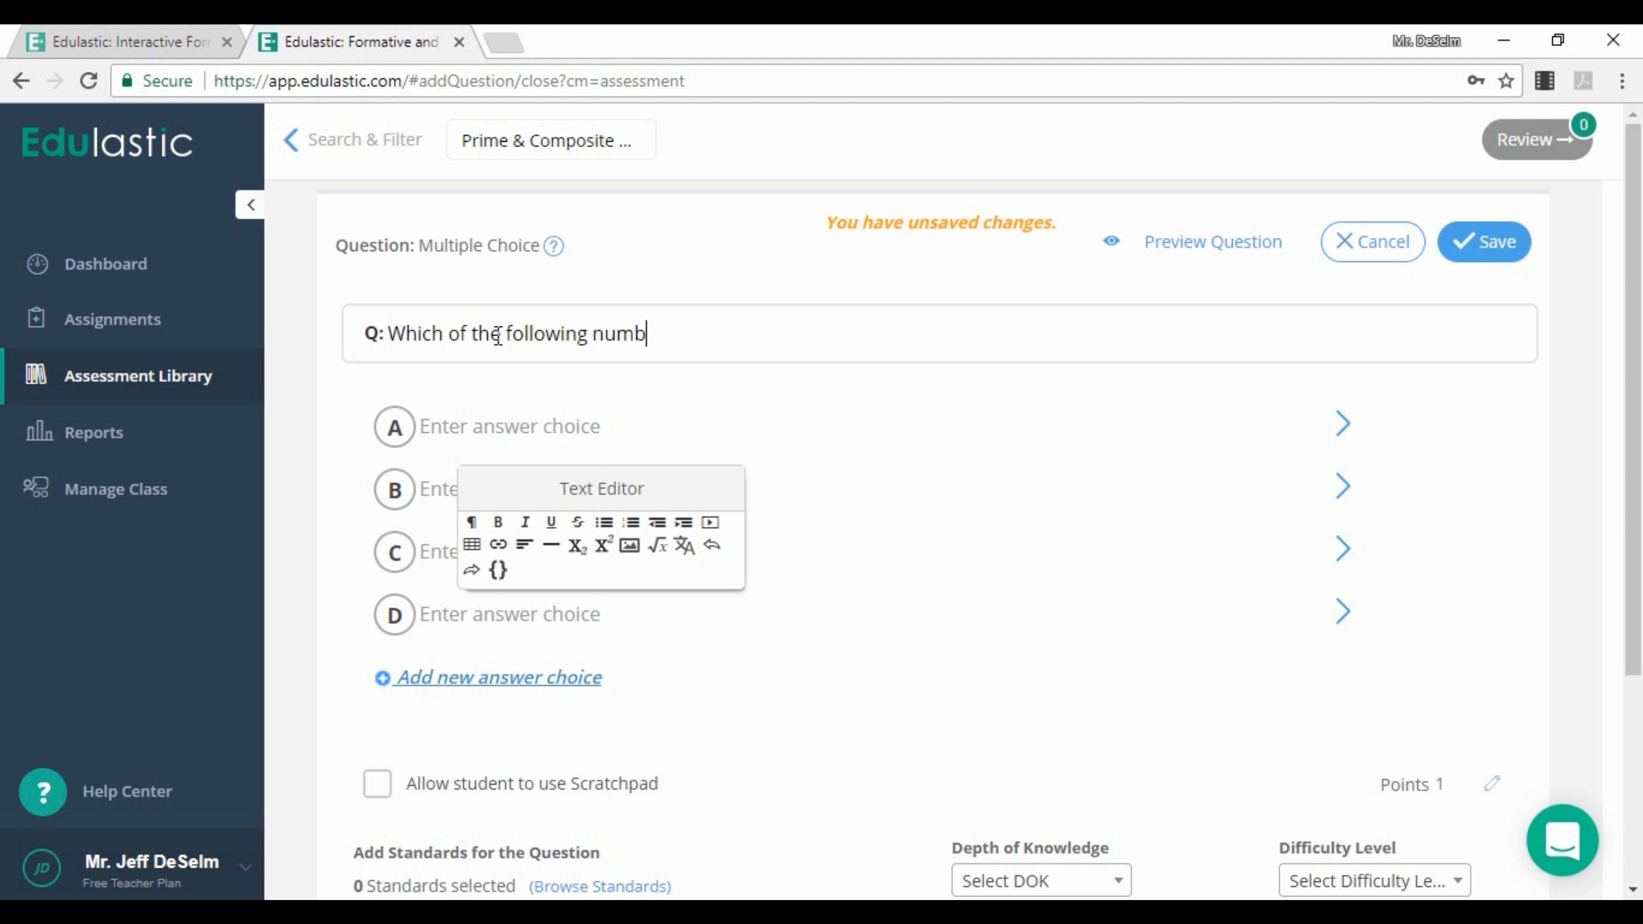
{"action": "type", "text": "ers is prime?"}
- Enter 1, 2, 4 and 15 as answer choices A to D and mark choice B as the correct answer
{"action": "left_click", "coordinate": [511, 433]}
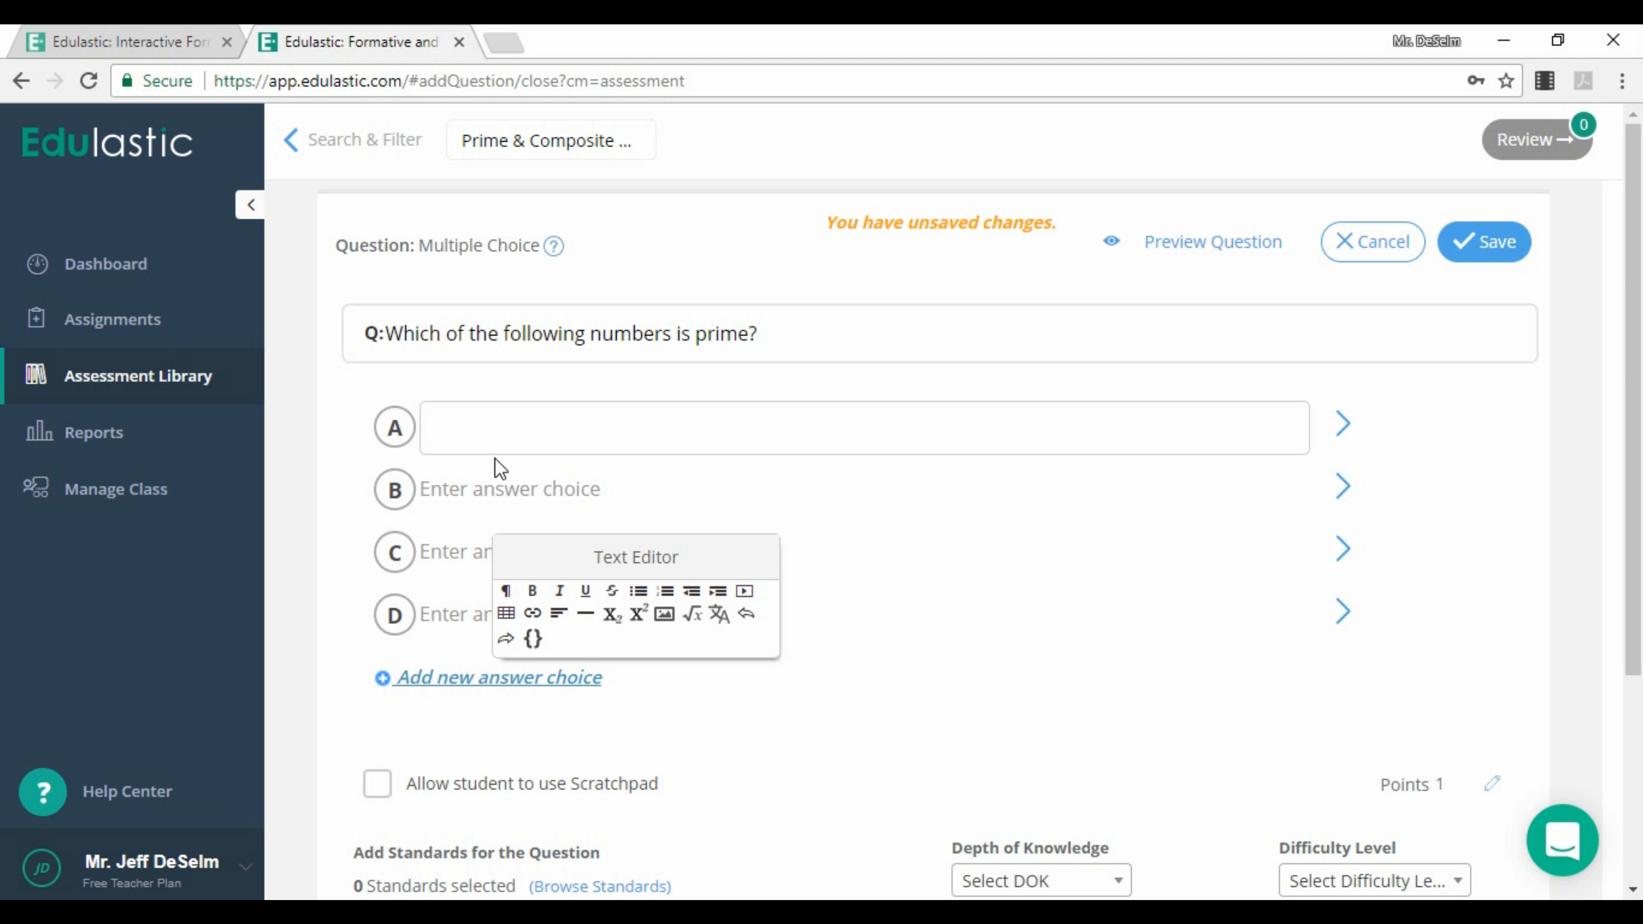
{"action": "type", "text": "1"}
{"action": "left_click", "coordinate": [491, 485]}
{"action": "type", "text": "2"}
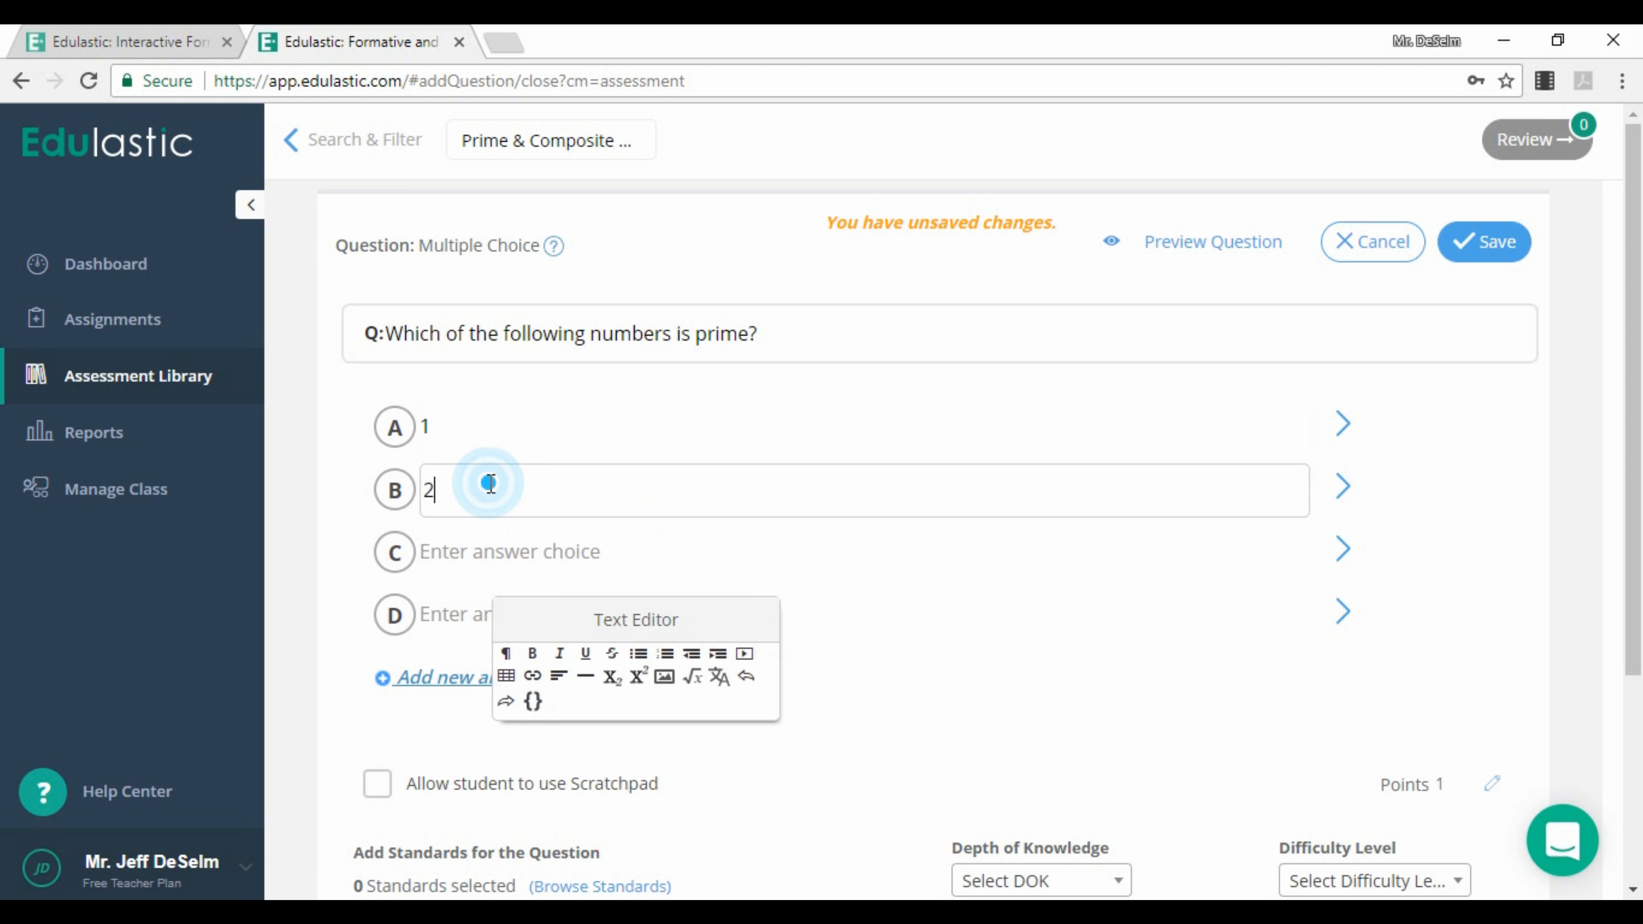
{"action": "left_click", "coordinate": [469, 551]}
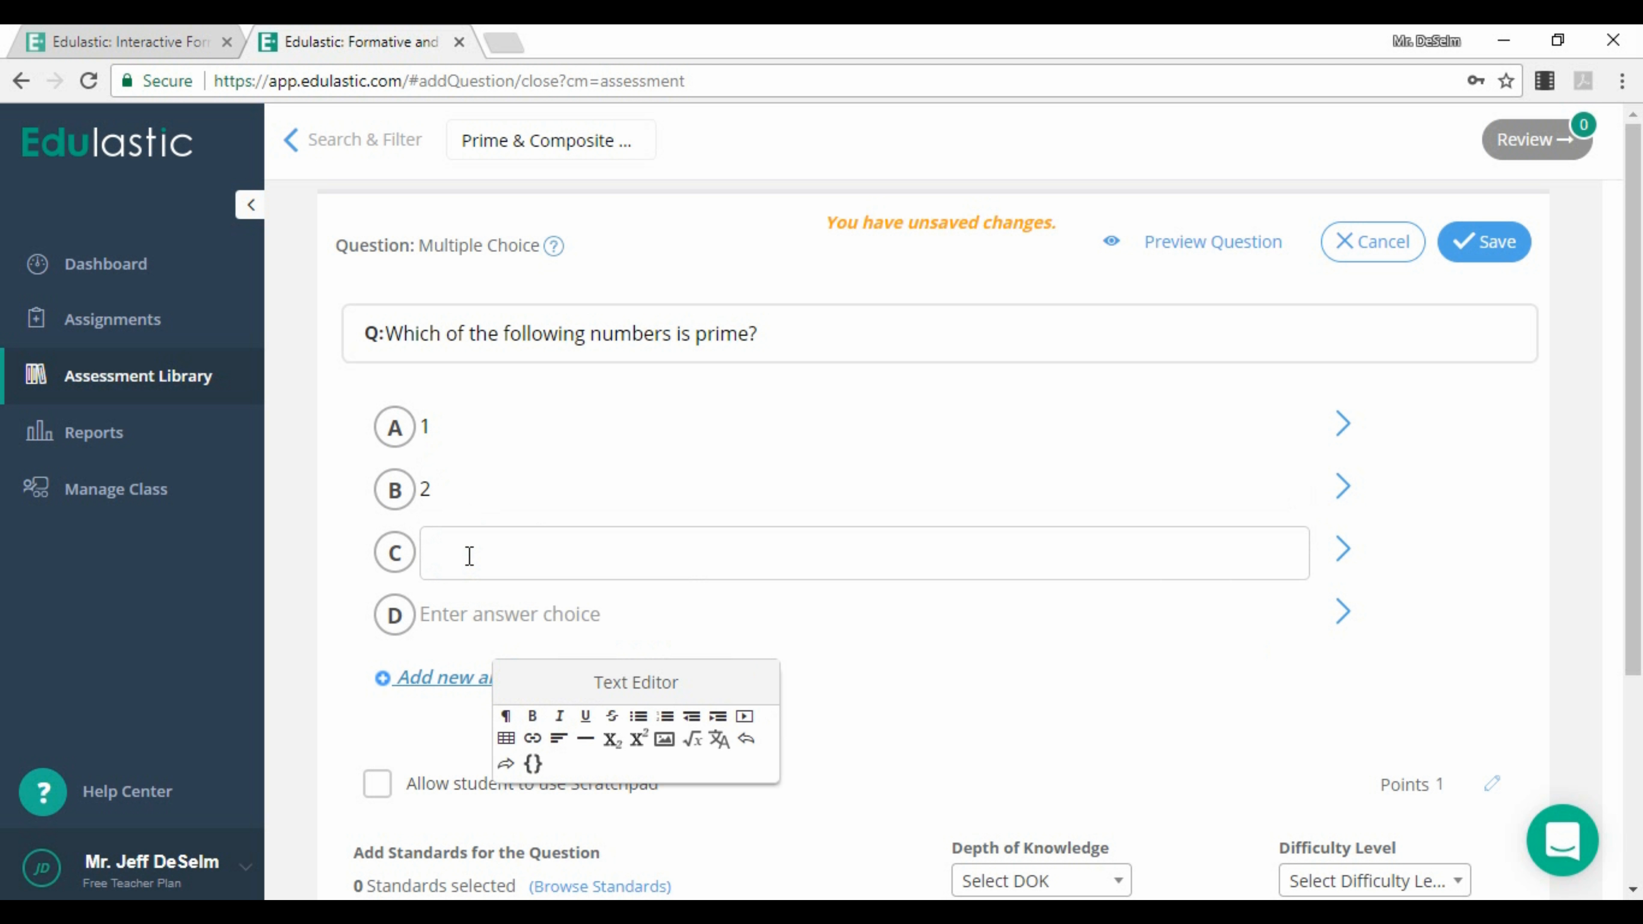
{"action": "type", "text": "4"}
{"action": "left_click", "coordinate": [460, 607]}
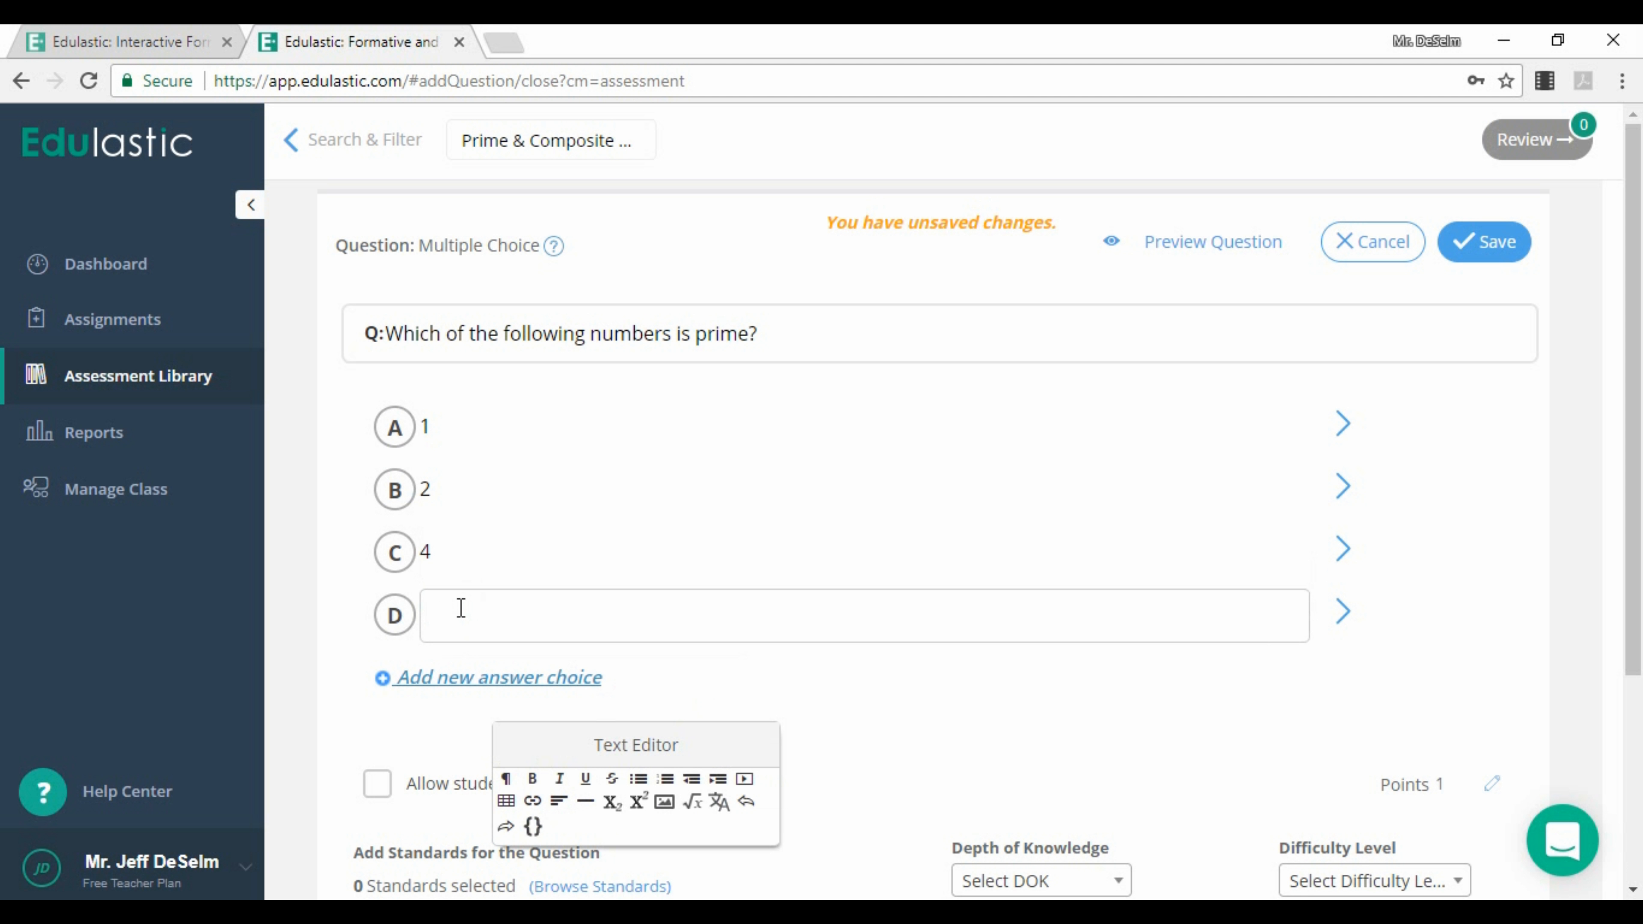
{"action": "type", "text": "15"}
{"action": "left_click", "coordinate": [393, 492]}
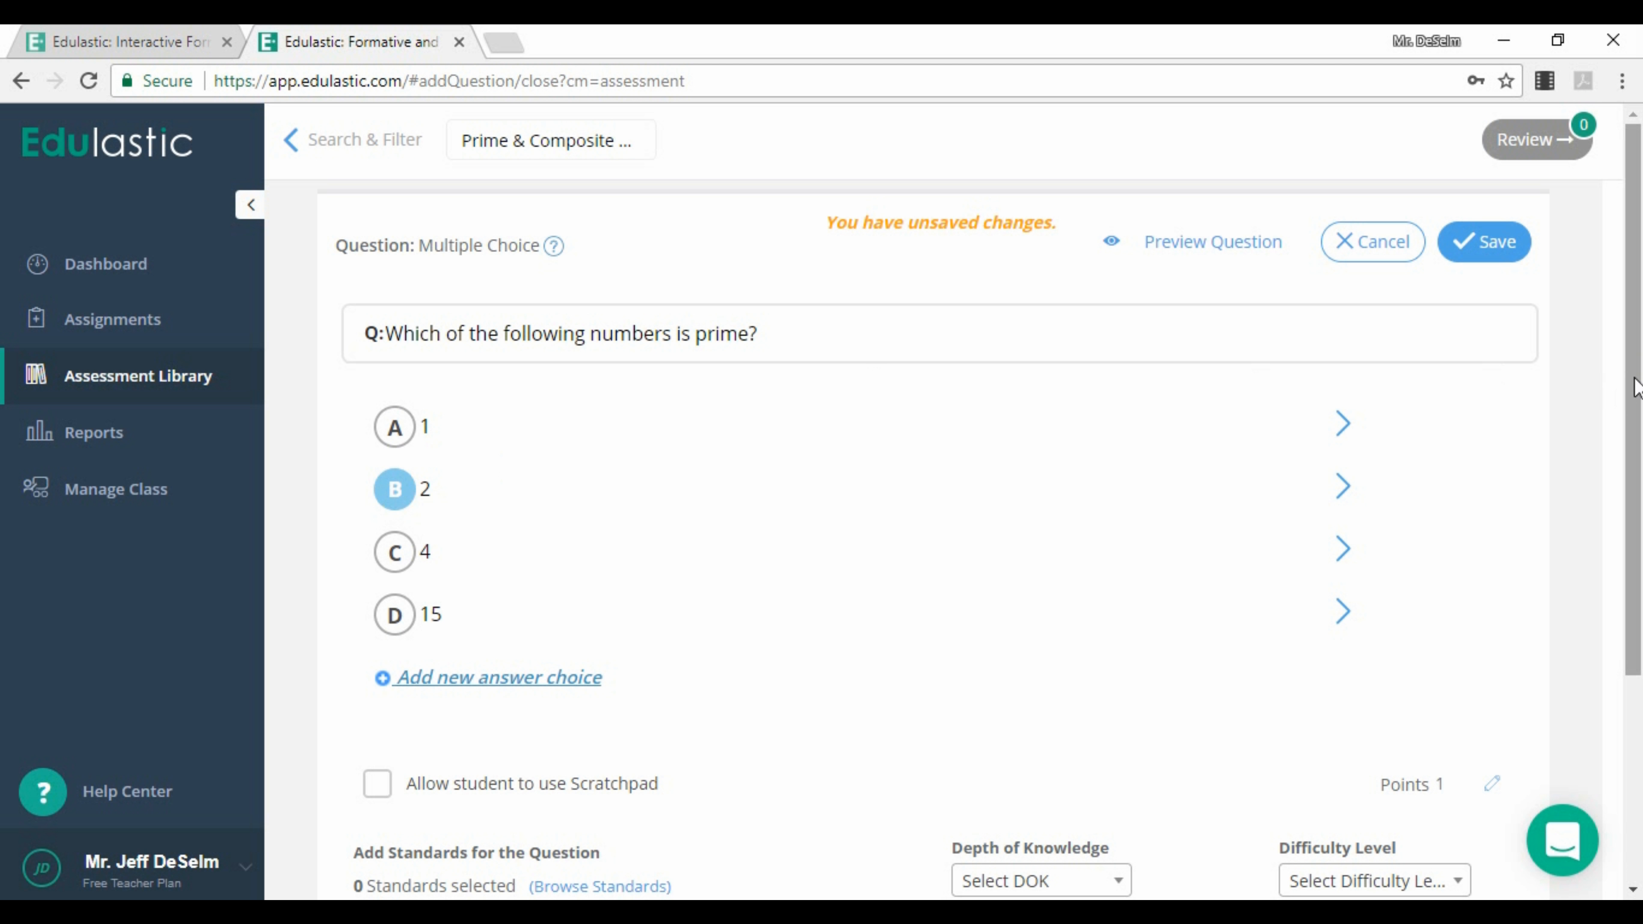
- Examine the question's optional settings, including the depth of knowledge and difficulty options and the solution and hint fields
{"action": "left_click_drag", "start_coordinate": [1640, 362], "coordinate": [1640, 634]}
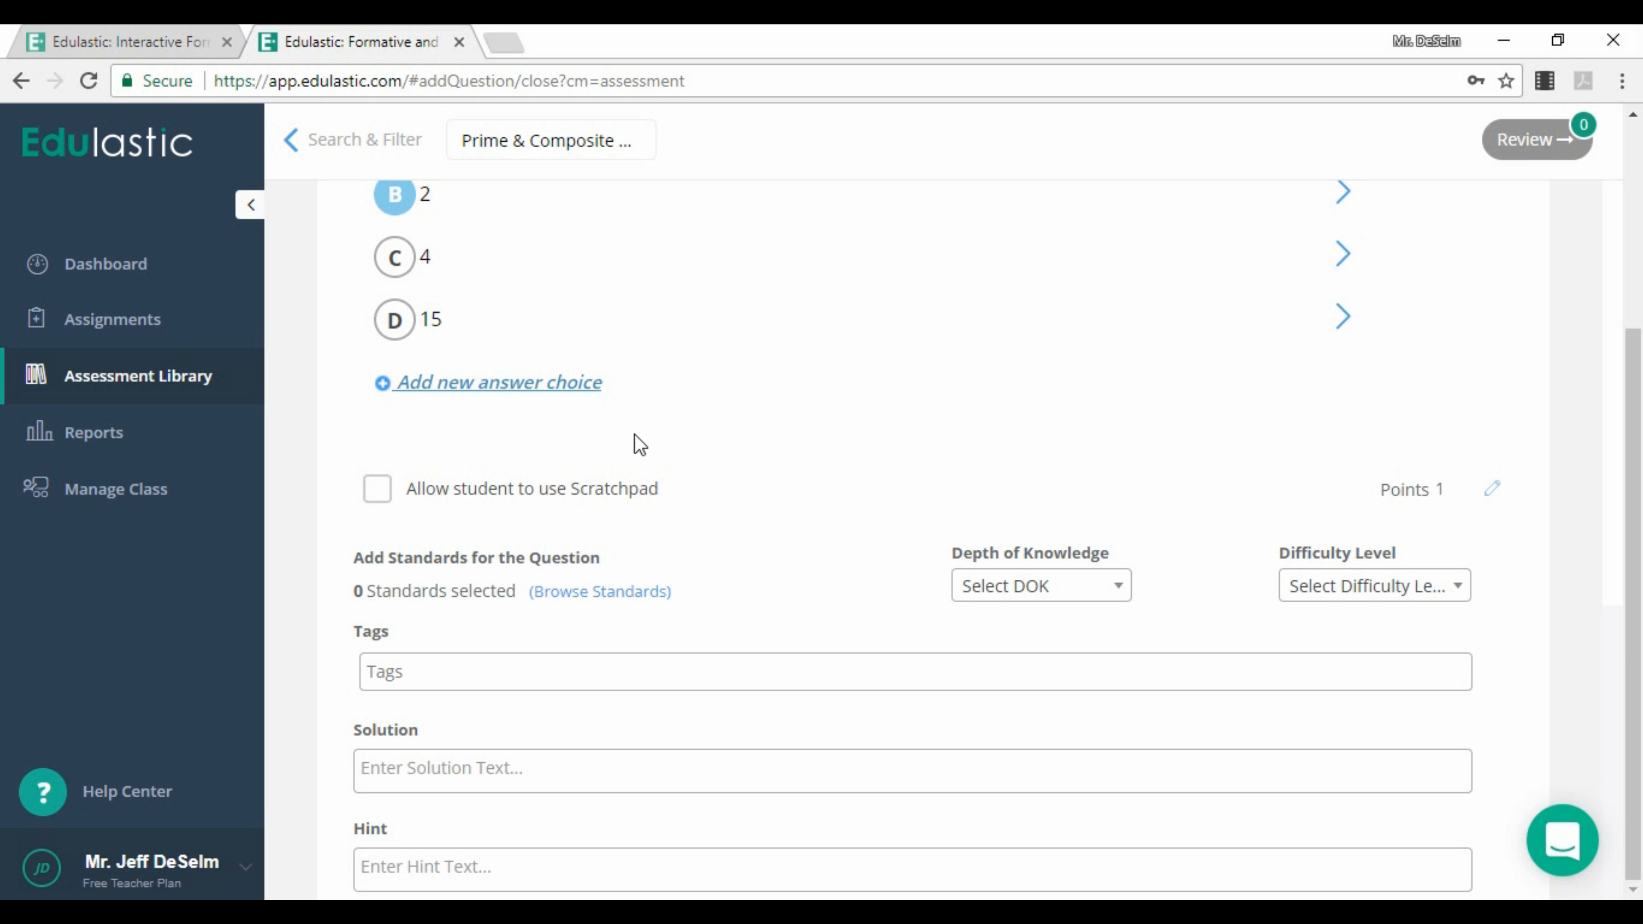
{"action": "left_click", "coordinate": [1114, 586]}
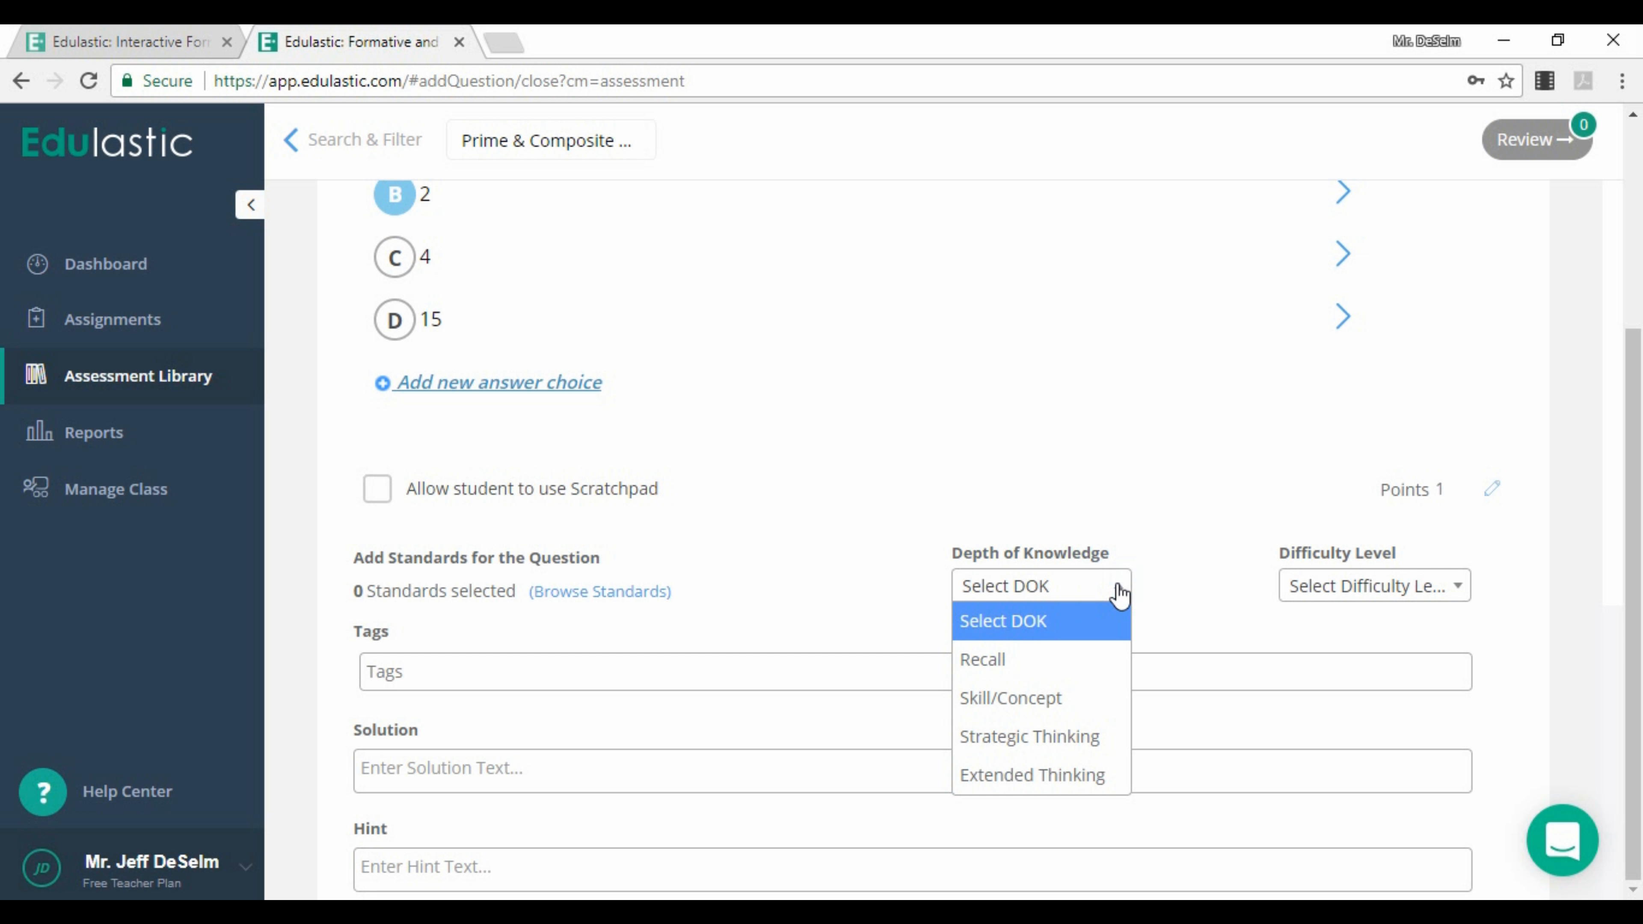
{"action": "left_click", "coordinate": [1115, 586]}
{"action": "left_click", "coordinate": [1460, 586]}
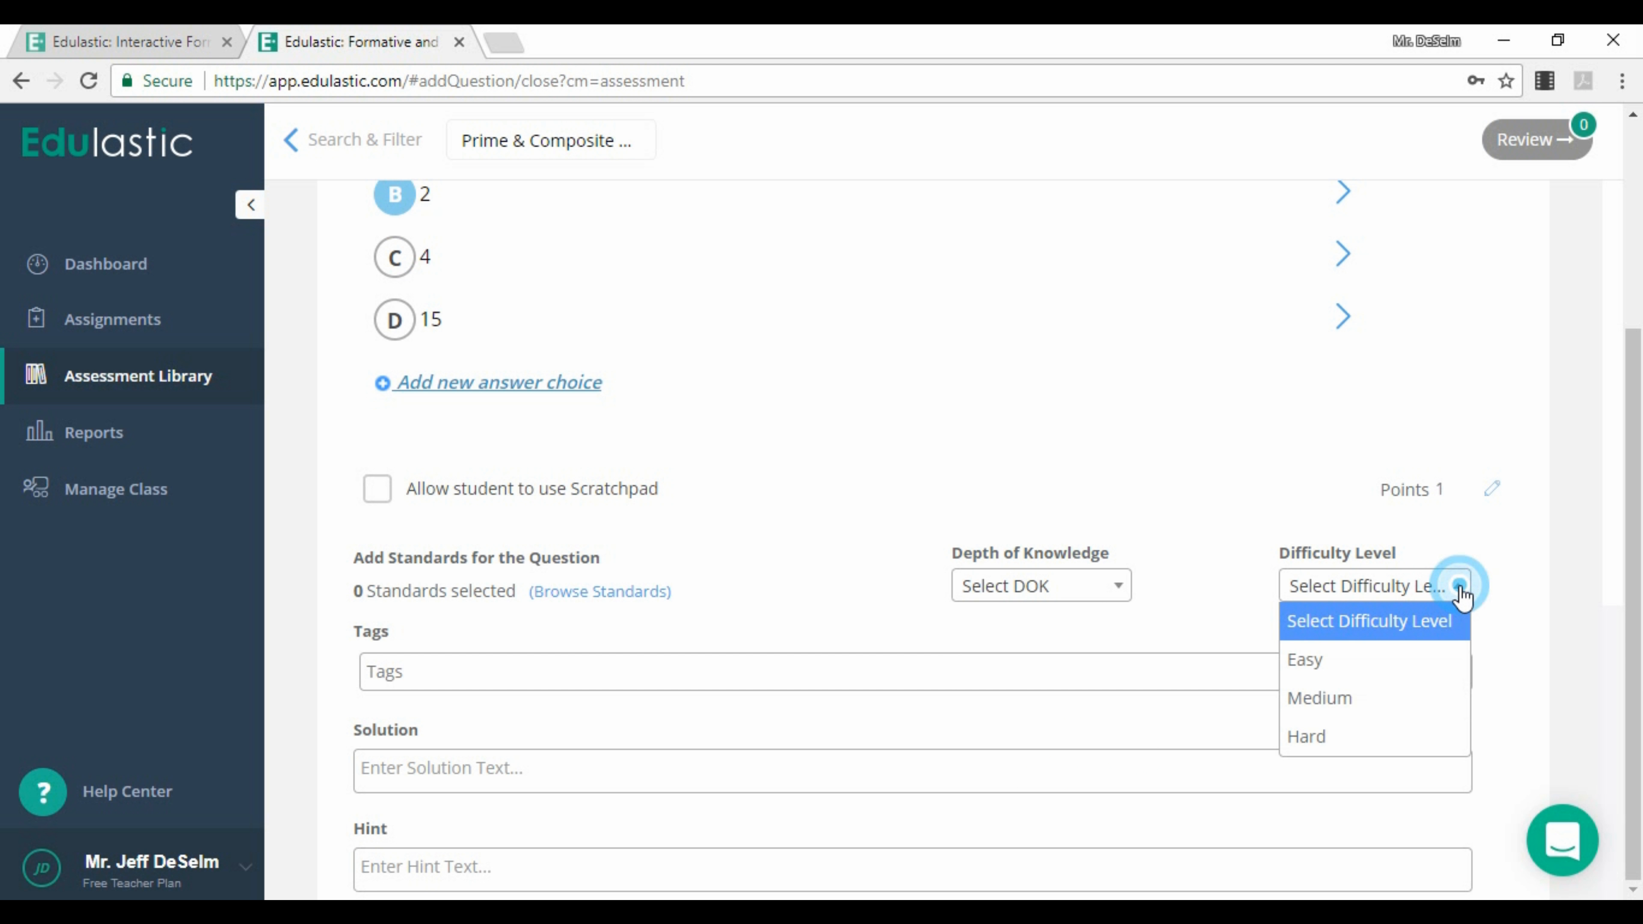
{"action": "left_click", "coordinate": [1458, 588]}
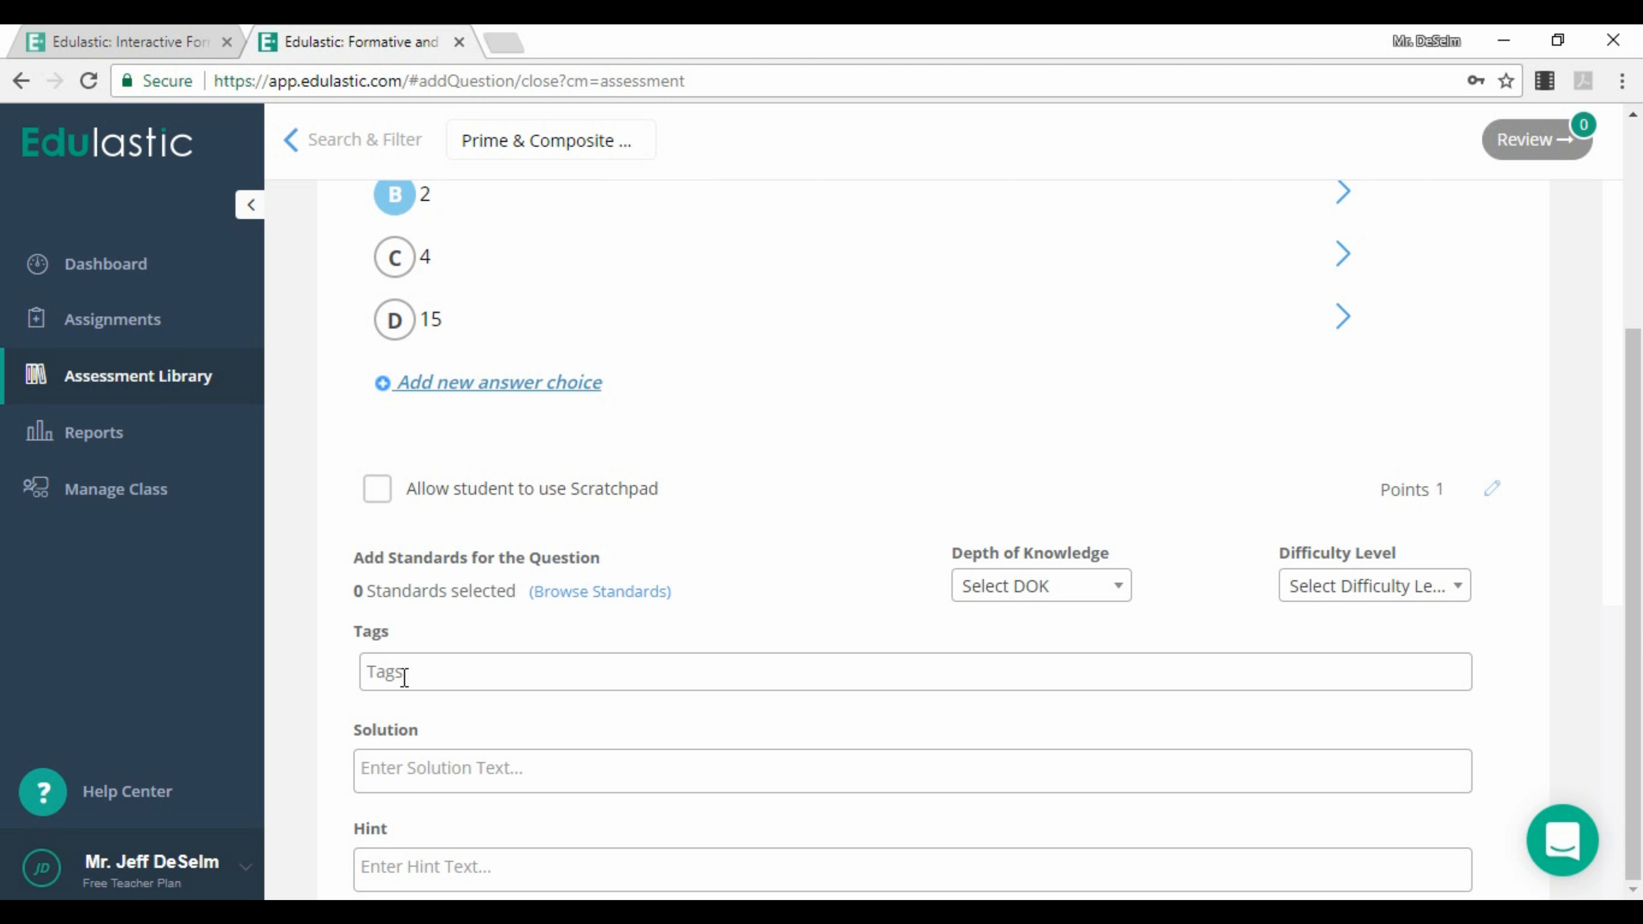
{"action": "left_click", "coordinate": [450, 777]}
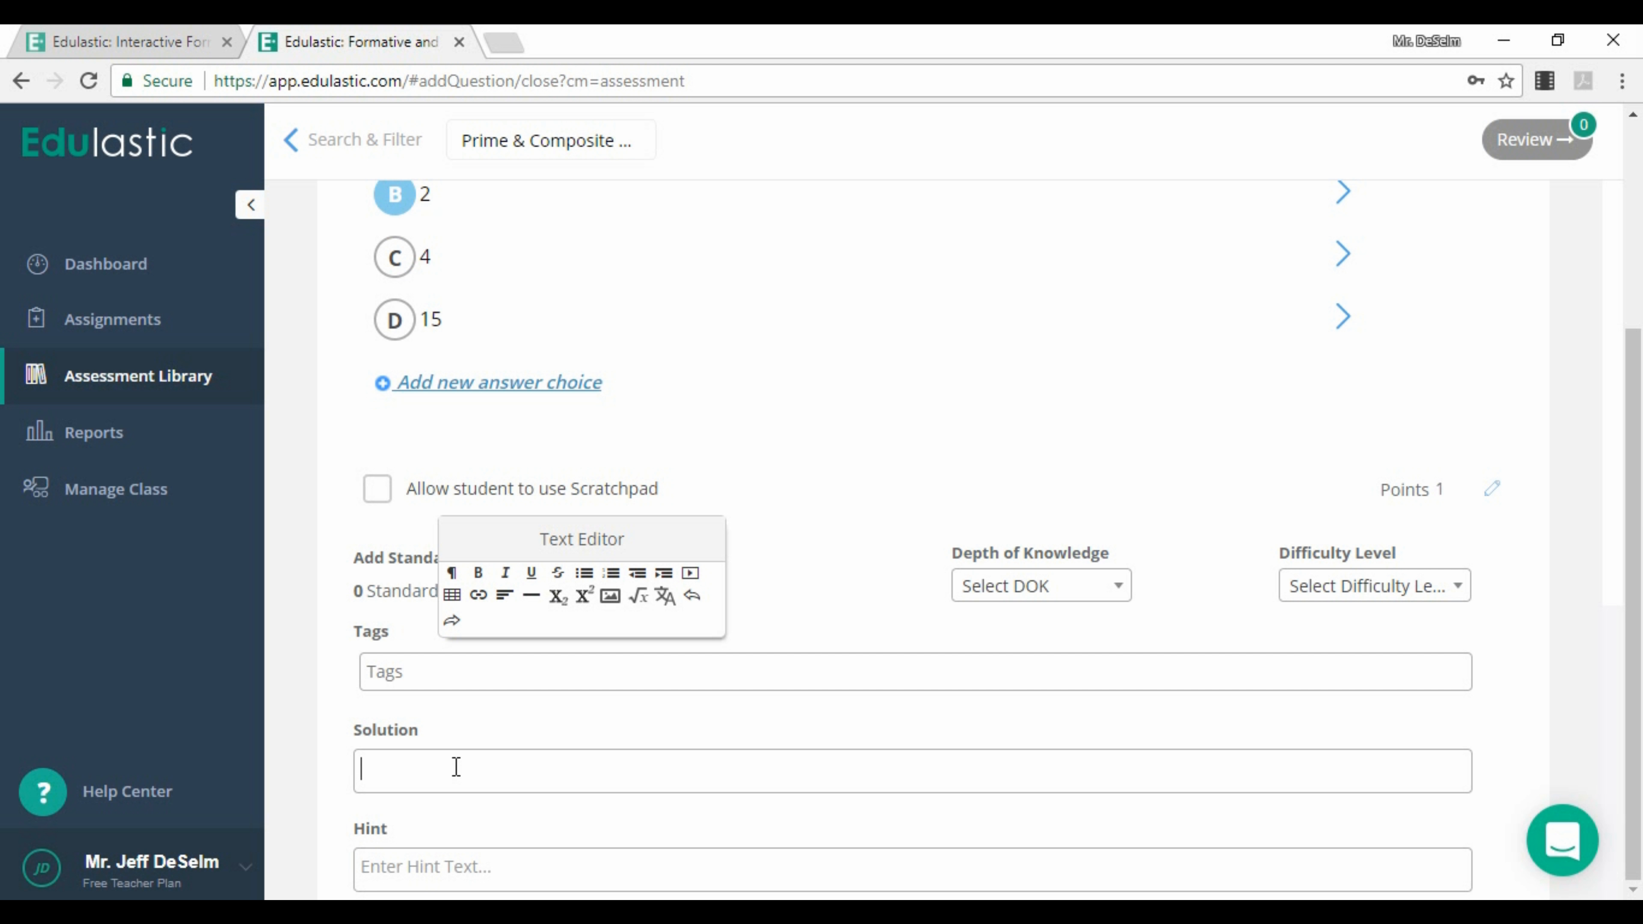
{"action": "left_click", "coordinate": [423, 864]}
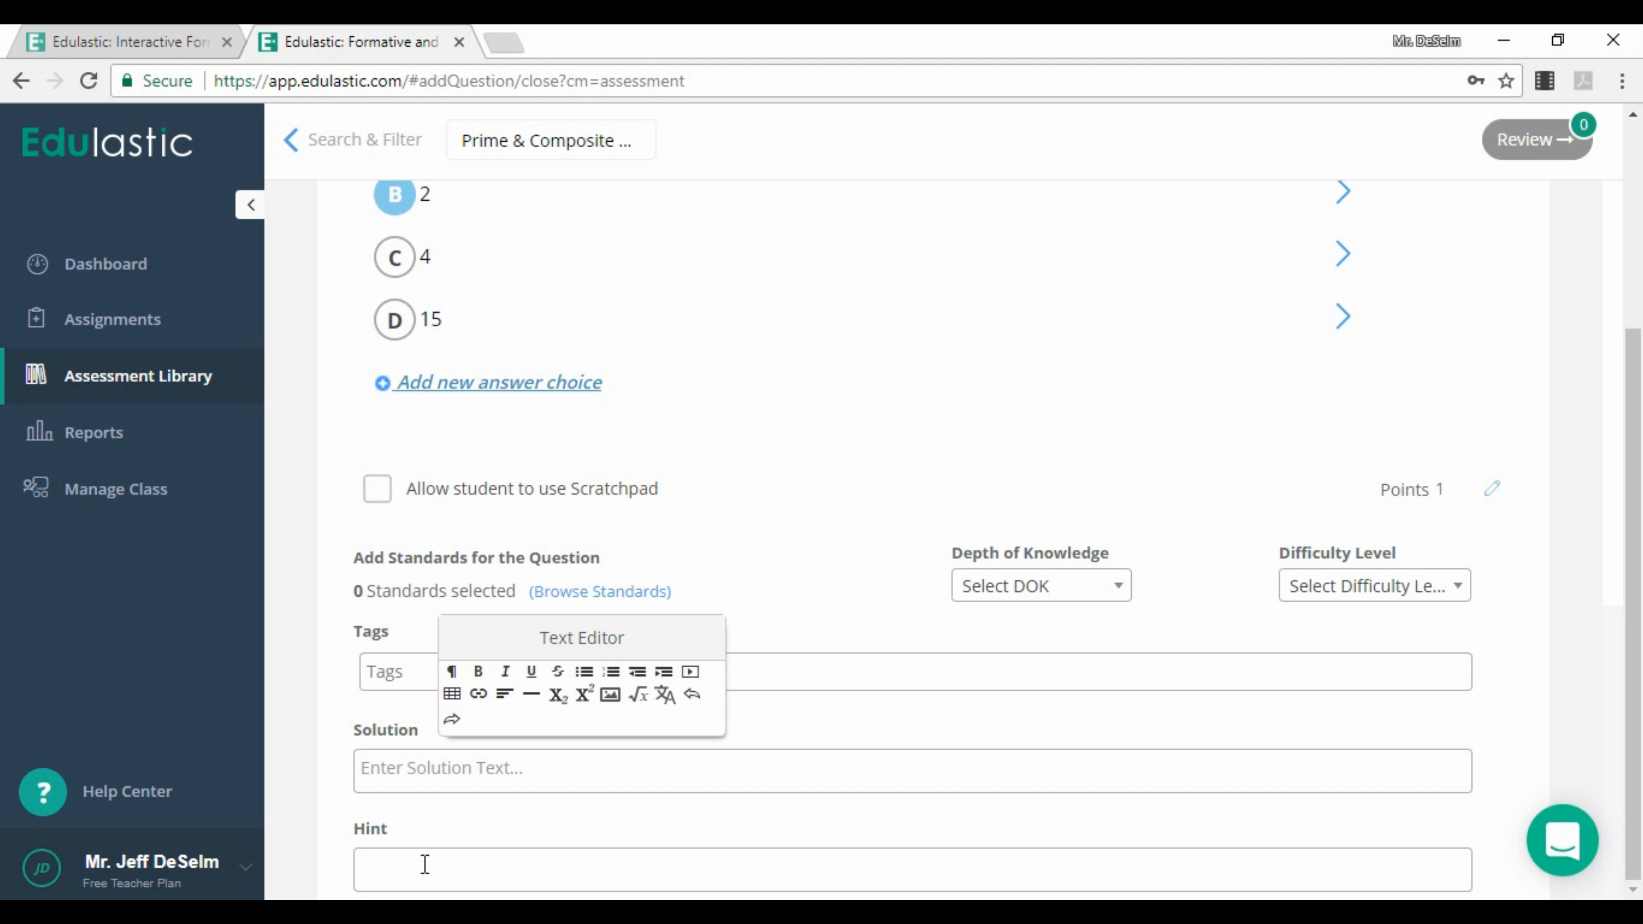
- Enter the hint "Remember that a prime number only has two factors." and allow students to use the scratchpad
{"action": "type", "text": "Remember that a pri"}
{"action": "key", "text": "BackSpace"}
{"action": "key", "text": "BackSpace"}
{"action": "key", "text": "BackSpace"}
{"action": "type", "text": "a prime number only has "}
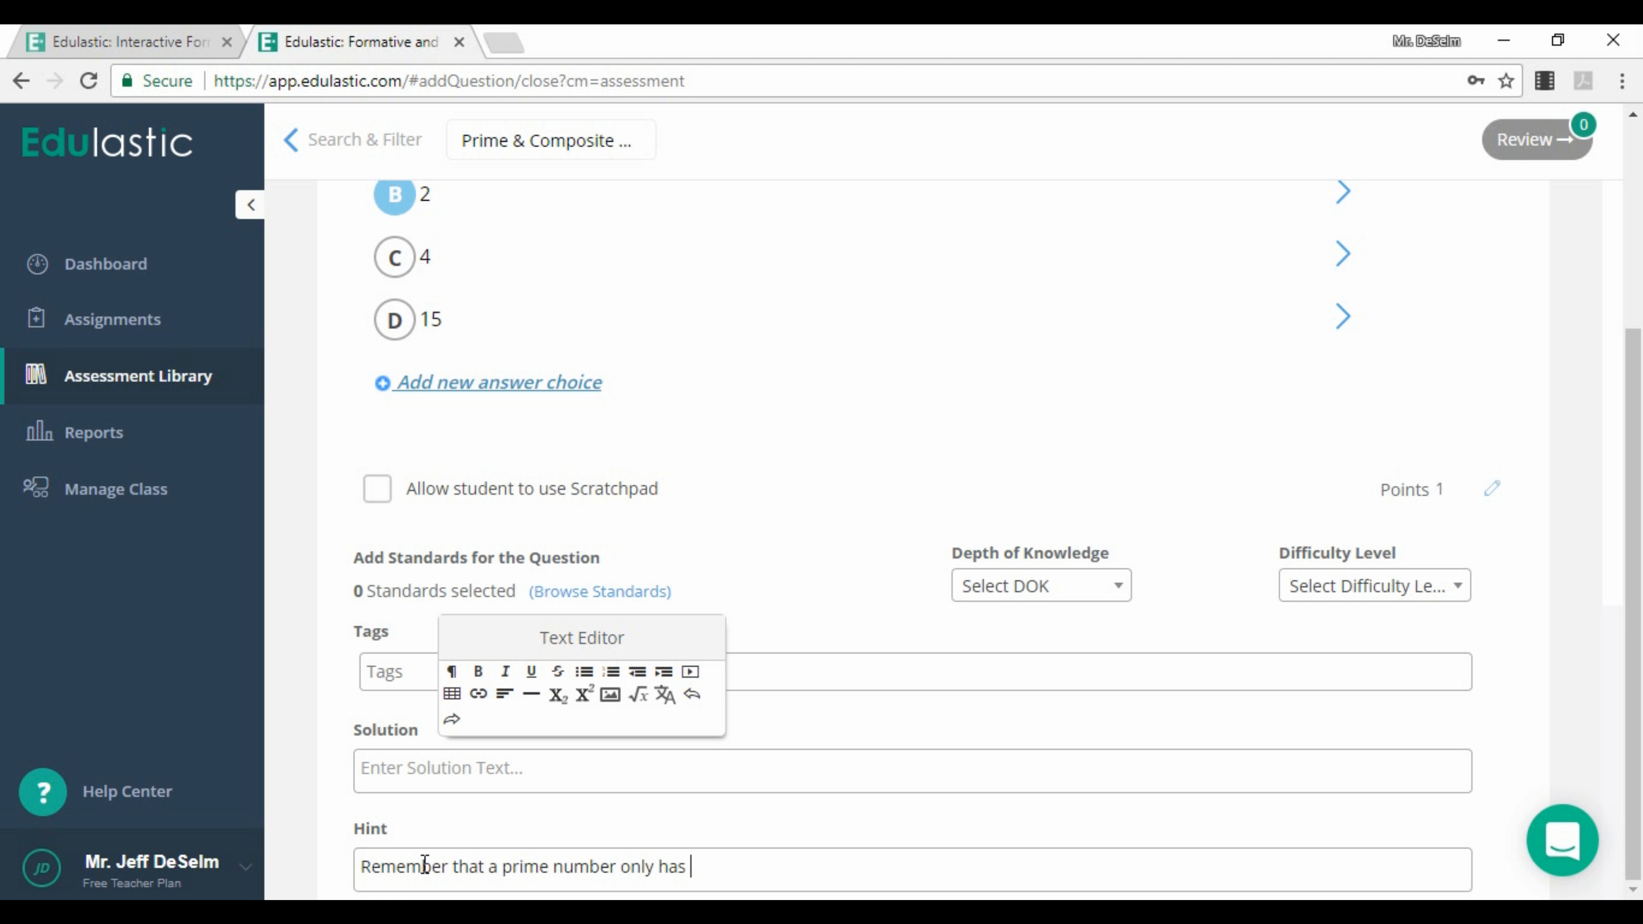
{"action": "type", "text": "two factors."}
{"action": "left_click", "coordinate": [378, 490]}
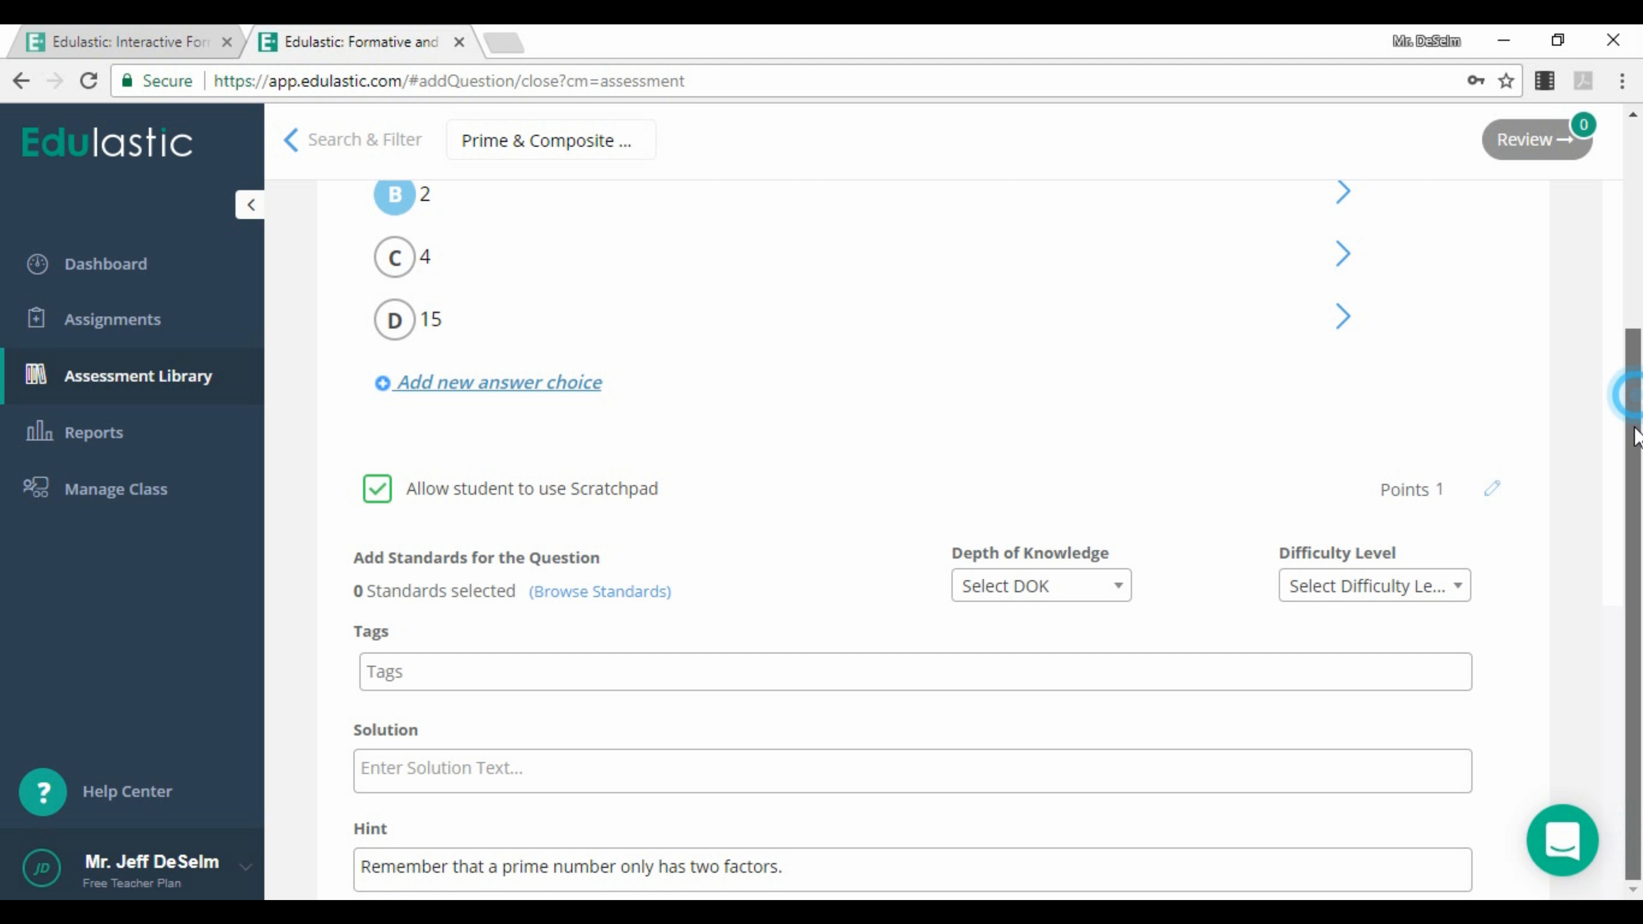
- Save the multiple choice question, aligning it to the Grade 4 Indiana Mathematics standard 4.NS.8 on factor pairs
{"action": "left_click_drag", "start_coordinate": [1639, 395], "coordinate": [1639, 184]}
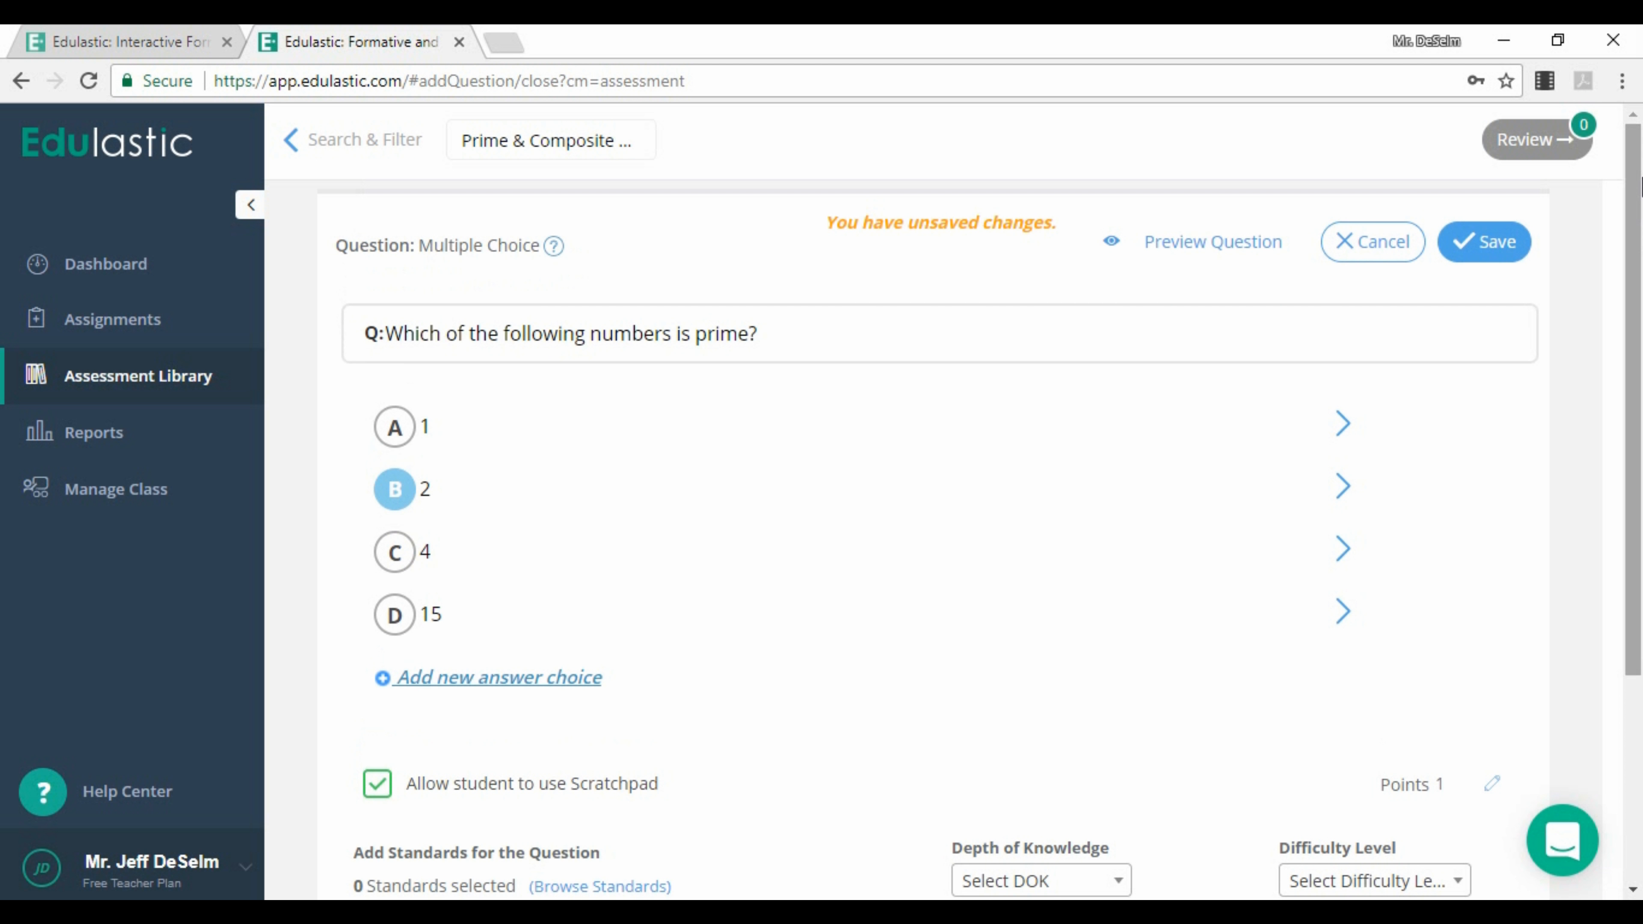
{"action": "left_click", "coordinate": [1484, 241]}
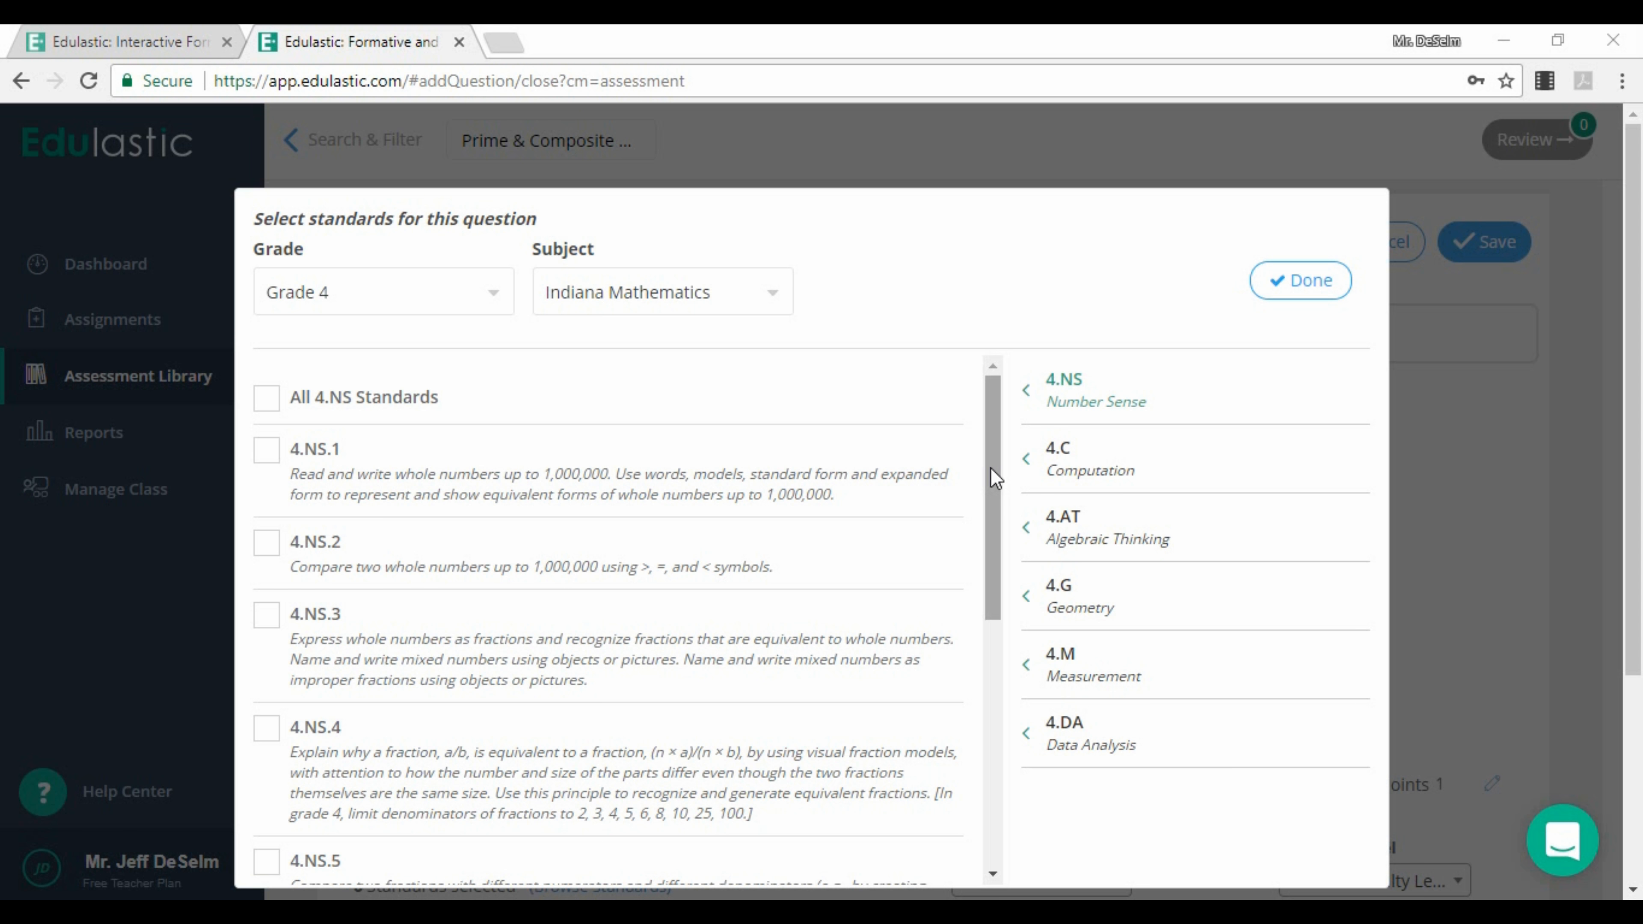
{"action": "mouse_move", "coordinate": [995, 479]}
{"action": "left_mouse_down"}
{"action": "mouse_move", "coordinate": [994, 511]}
{"action": "mouse_move", "coordinate": [1009, 453]}
{"action": "left_mouse_up"}
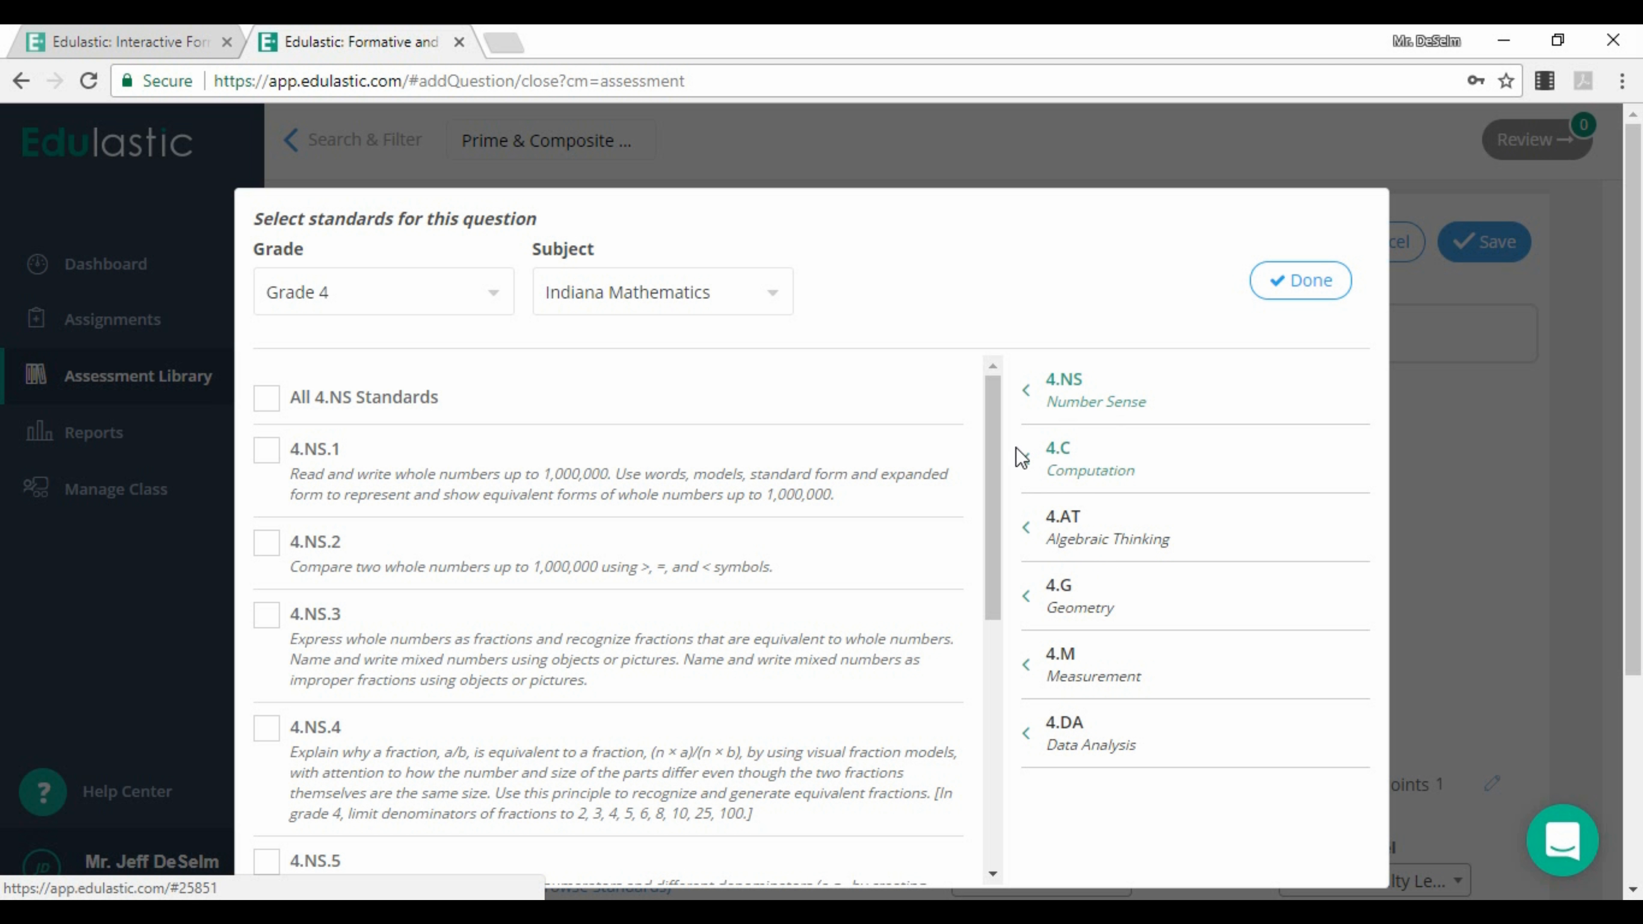
{"action": "left_click_drag", "start_coordinate": [996, 471], "coordinate": [990, 715]}
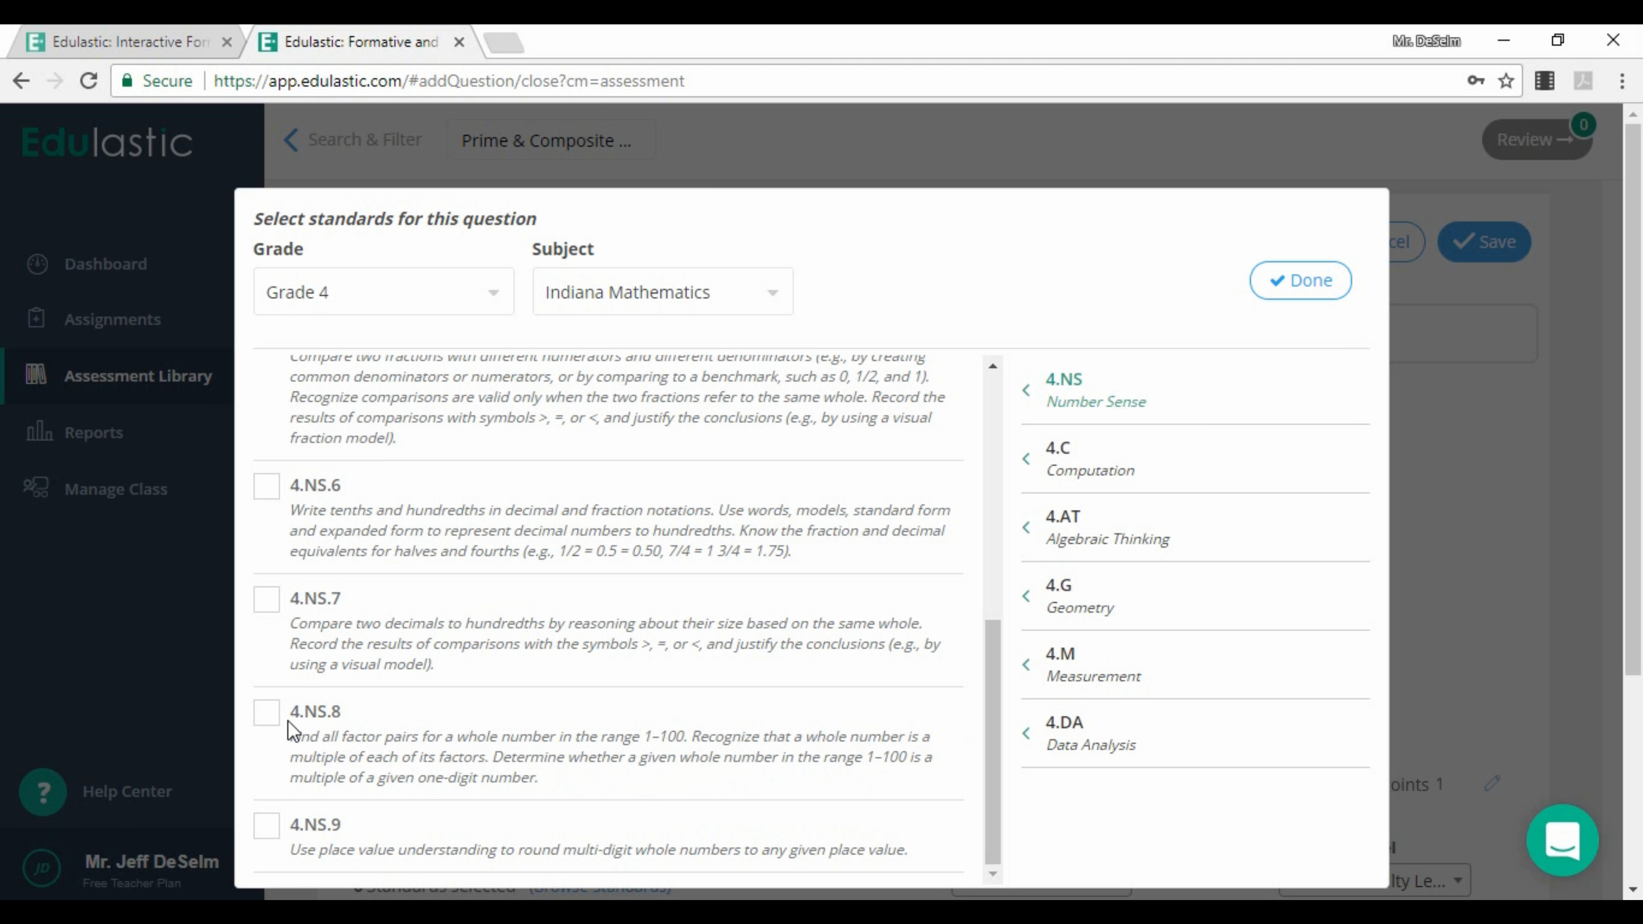
{"action": "left_click", "coordinate": [267, 713]}
{"action": "left_click", "coordinate": [1310, 284]}
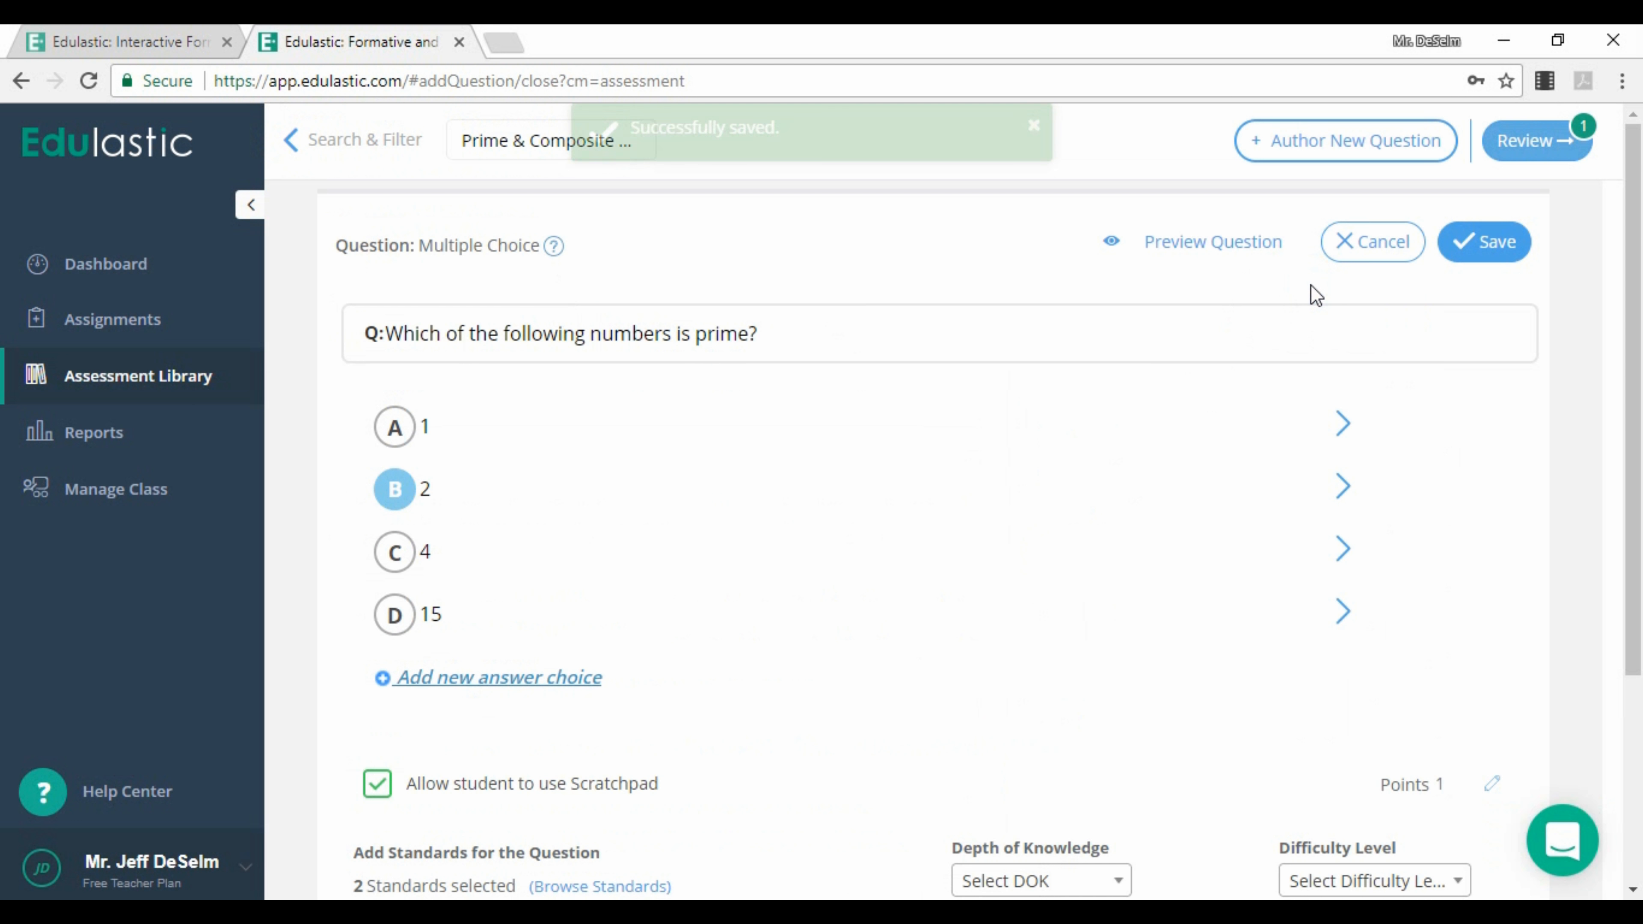